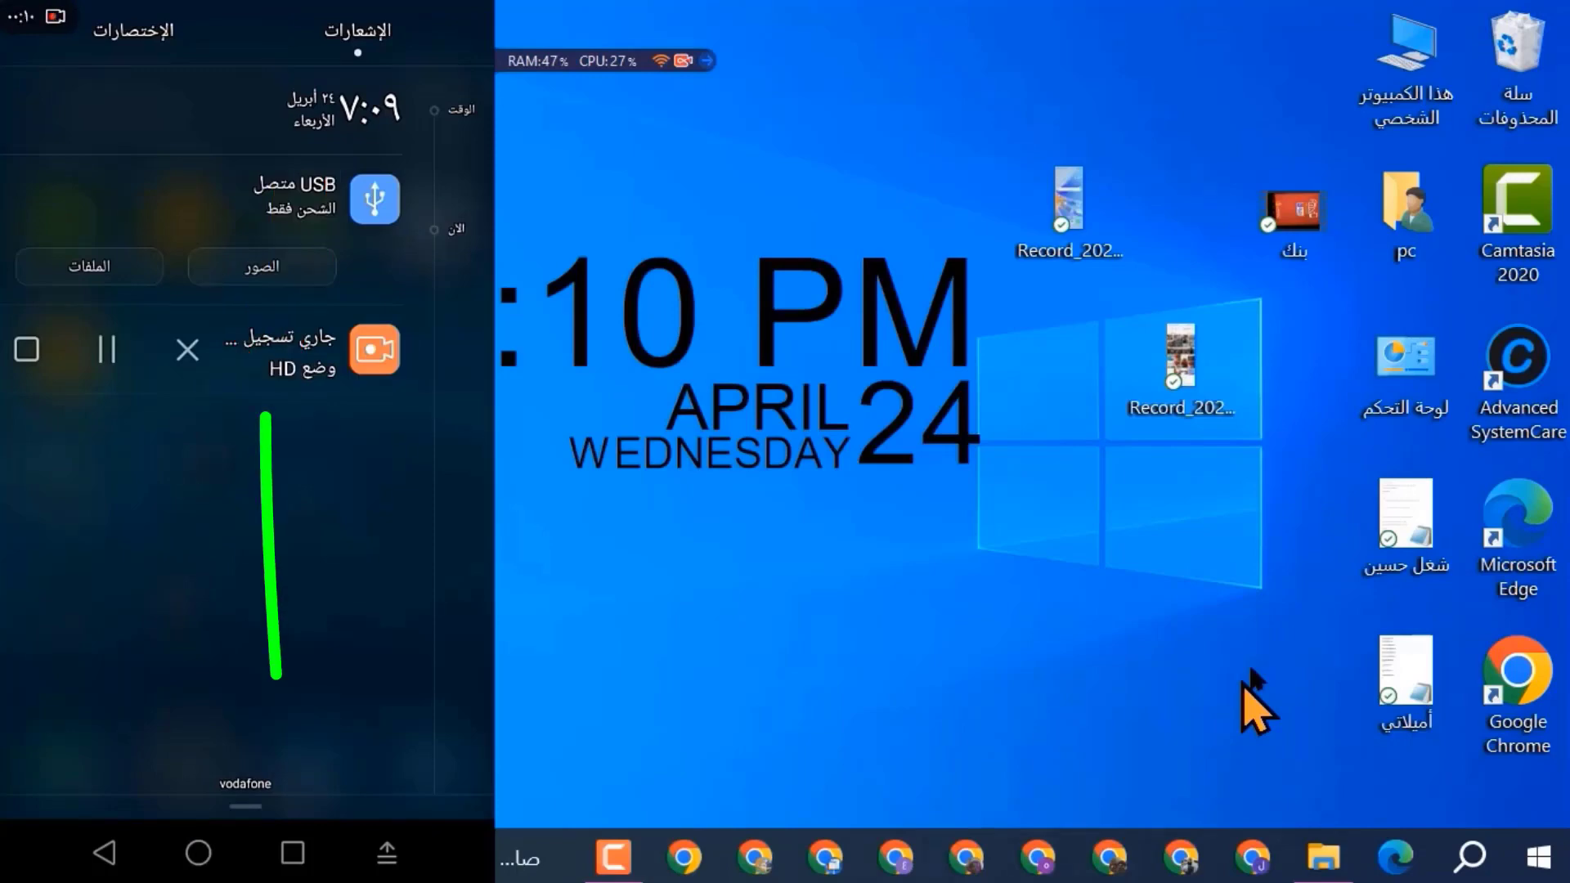
Step: Open the internal storage of the connected HUAWEI KII-L21 phone from This PC
click(1423, 73)
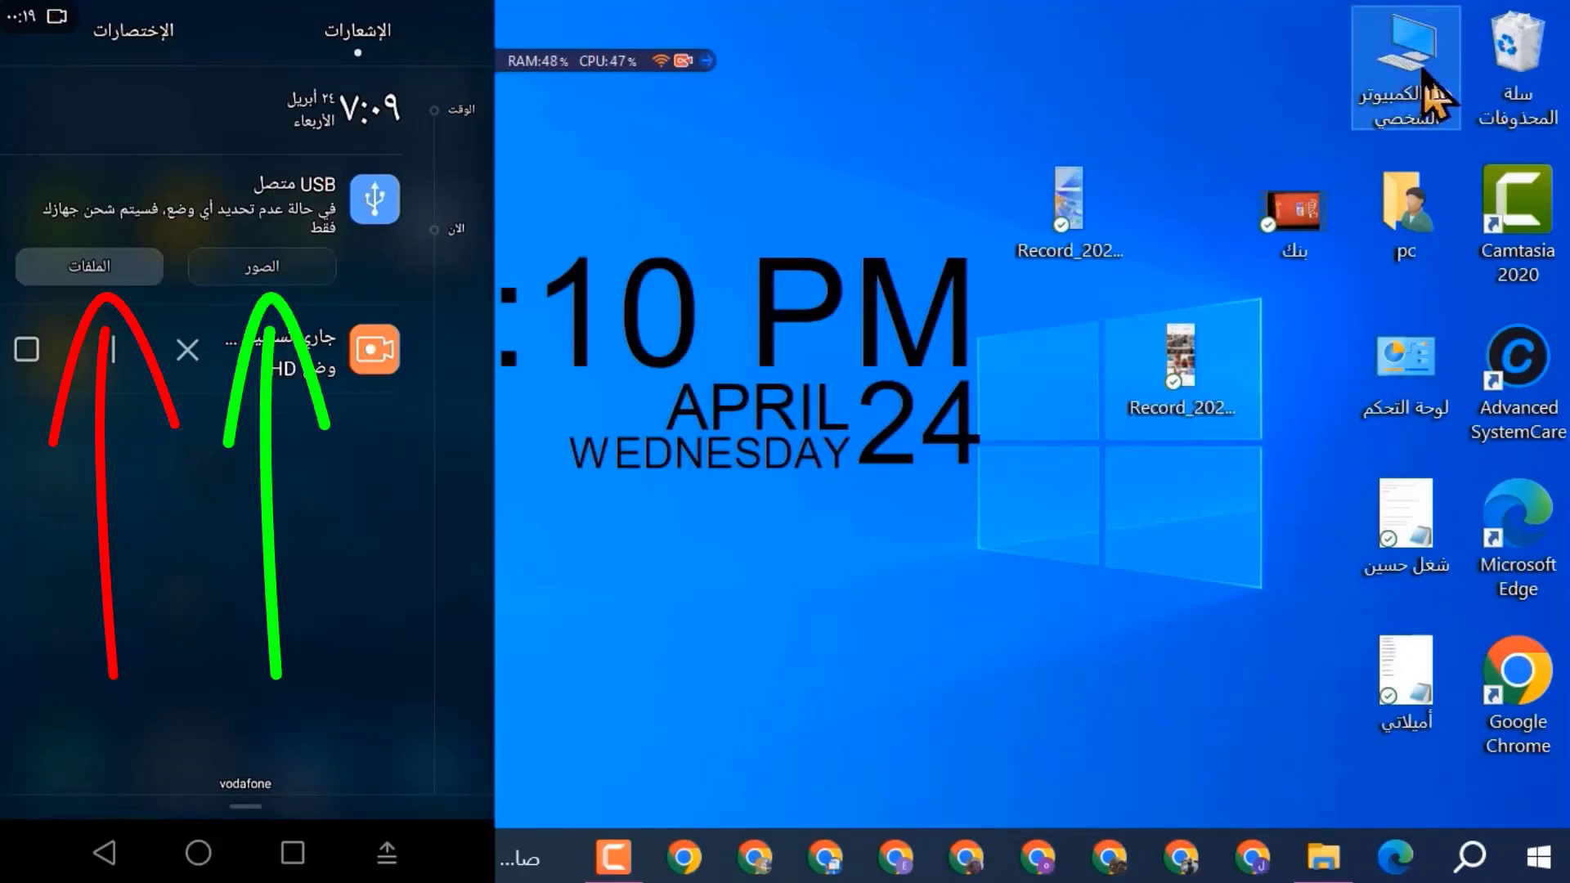
double_click(1427, 92)
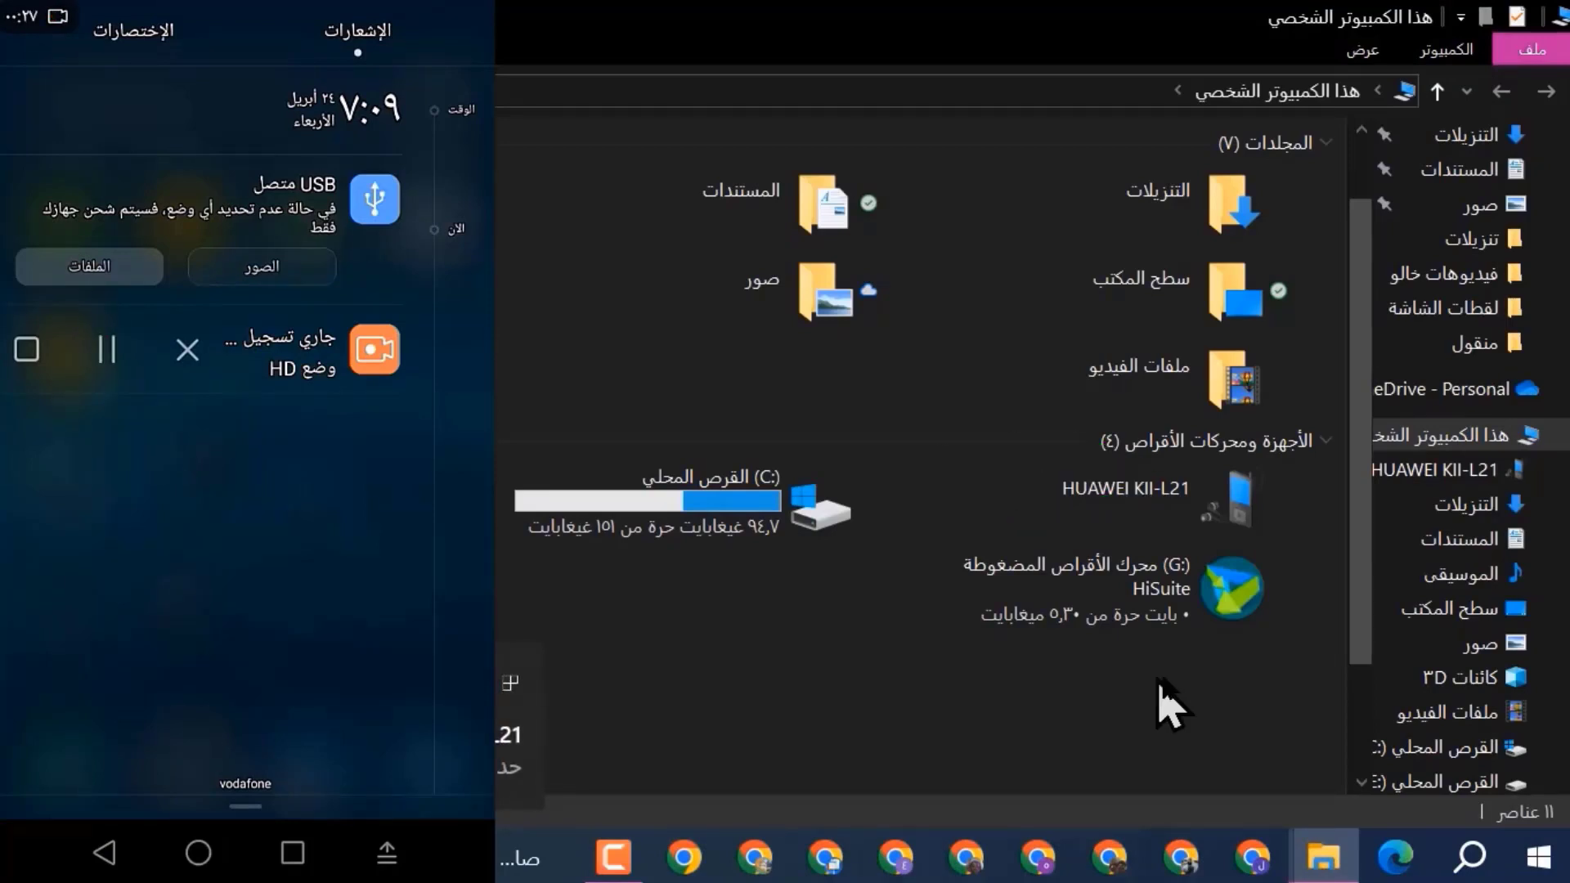
double_click(1239, 499)
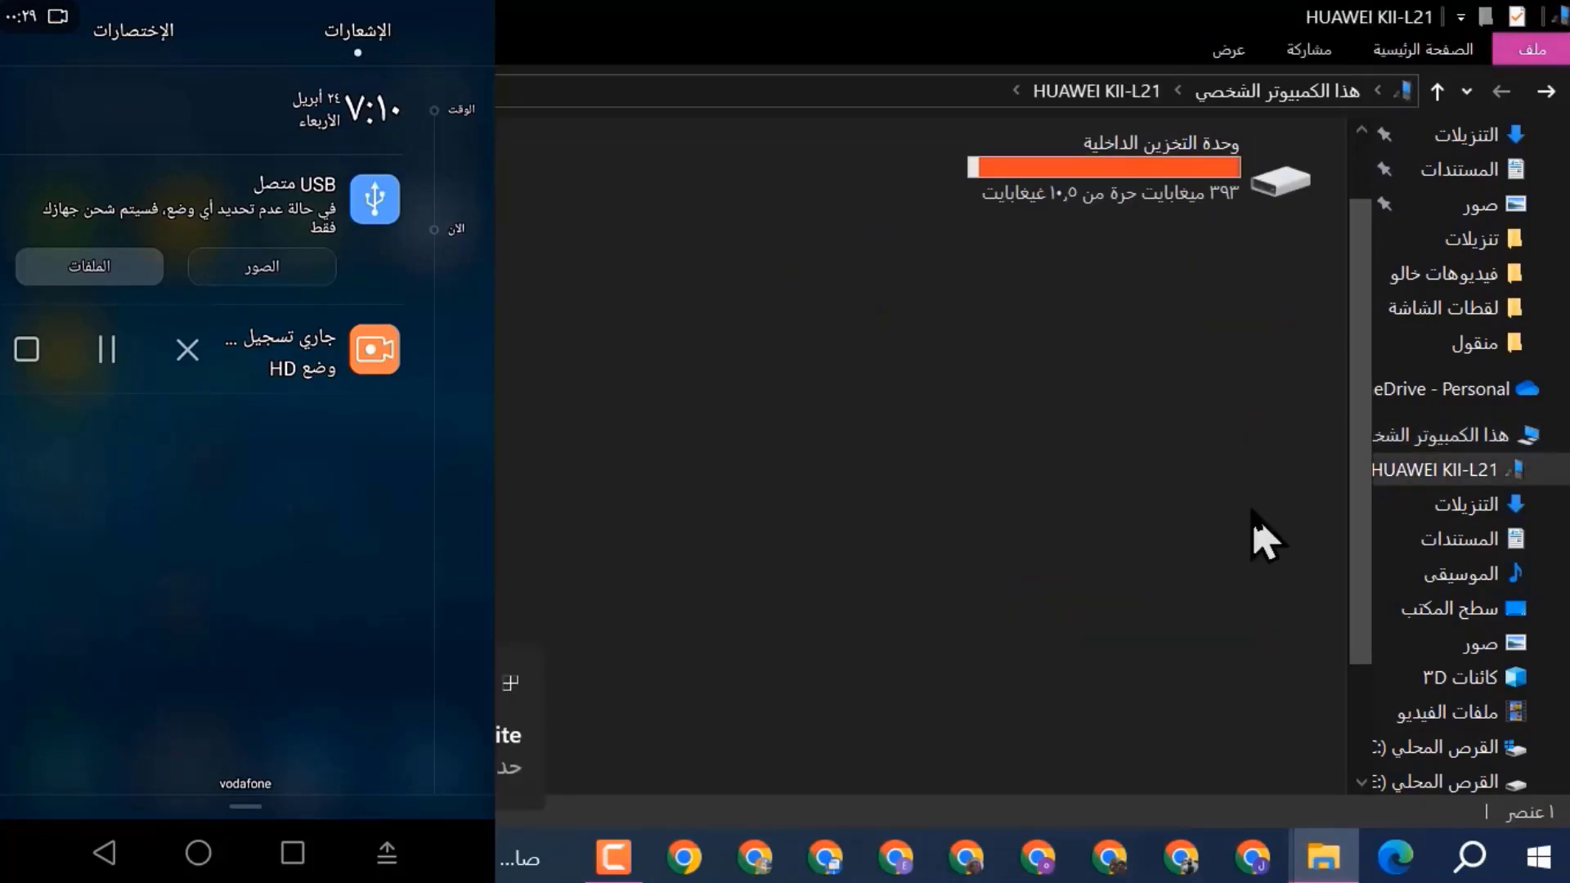
double_click(1147, 183)
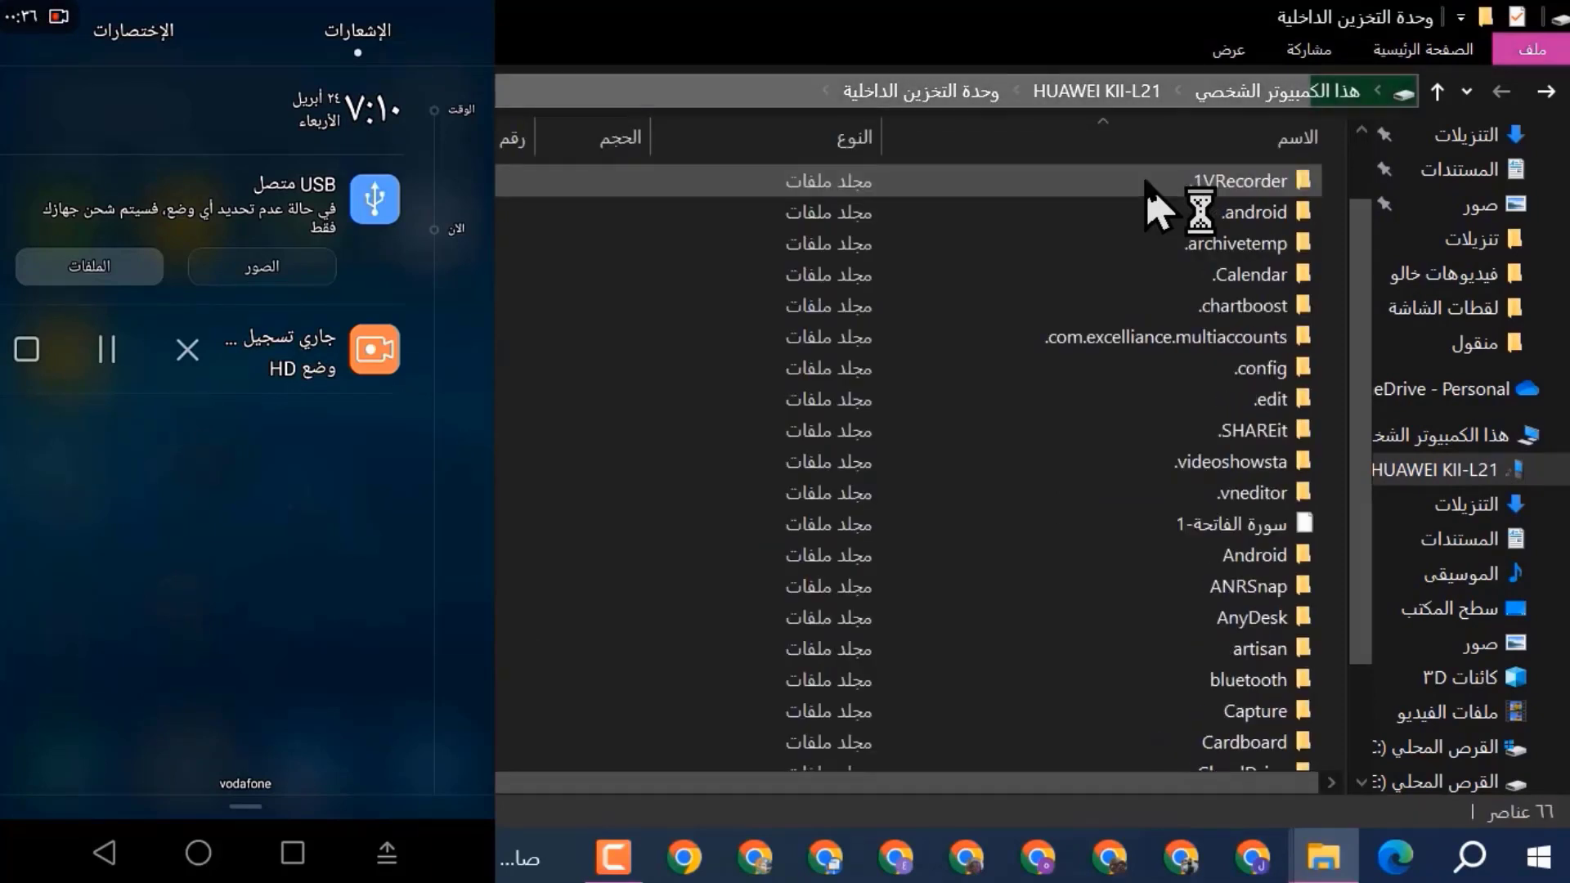
Step: Browse the phone's folders and look into the Screenshots folder inside Pictures
scroll(1098, 649, down, 10)
scroll(1122, 550, down, 2)
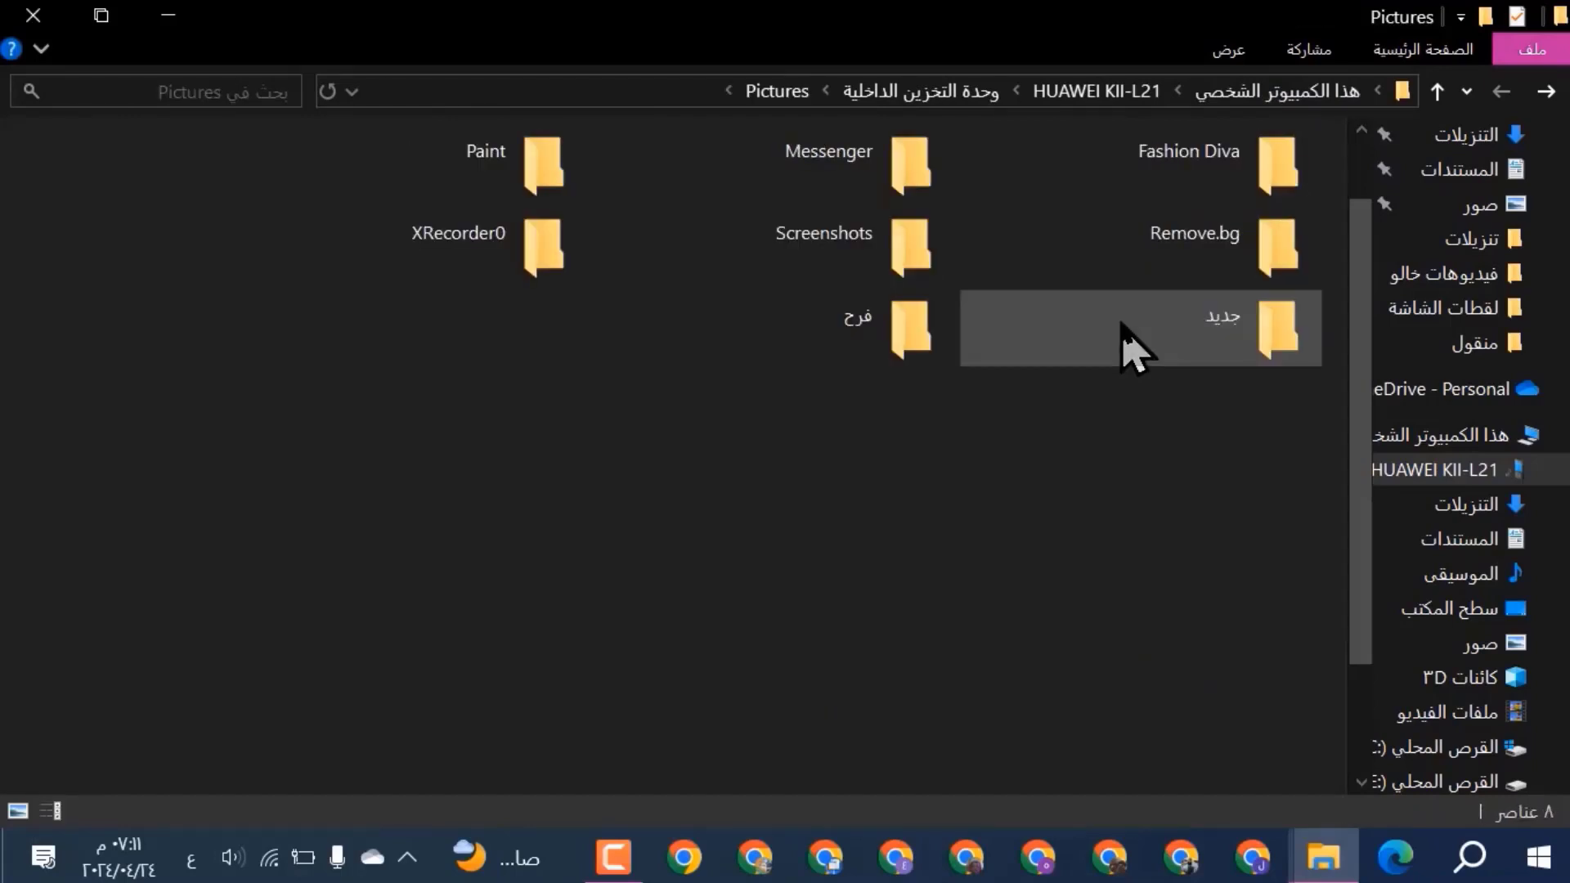
double_click(899, 246)
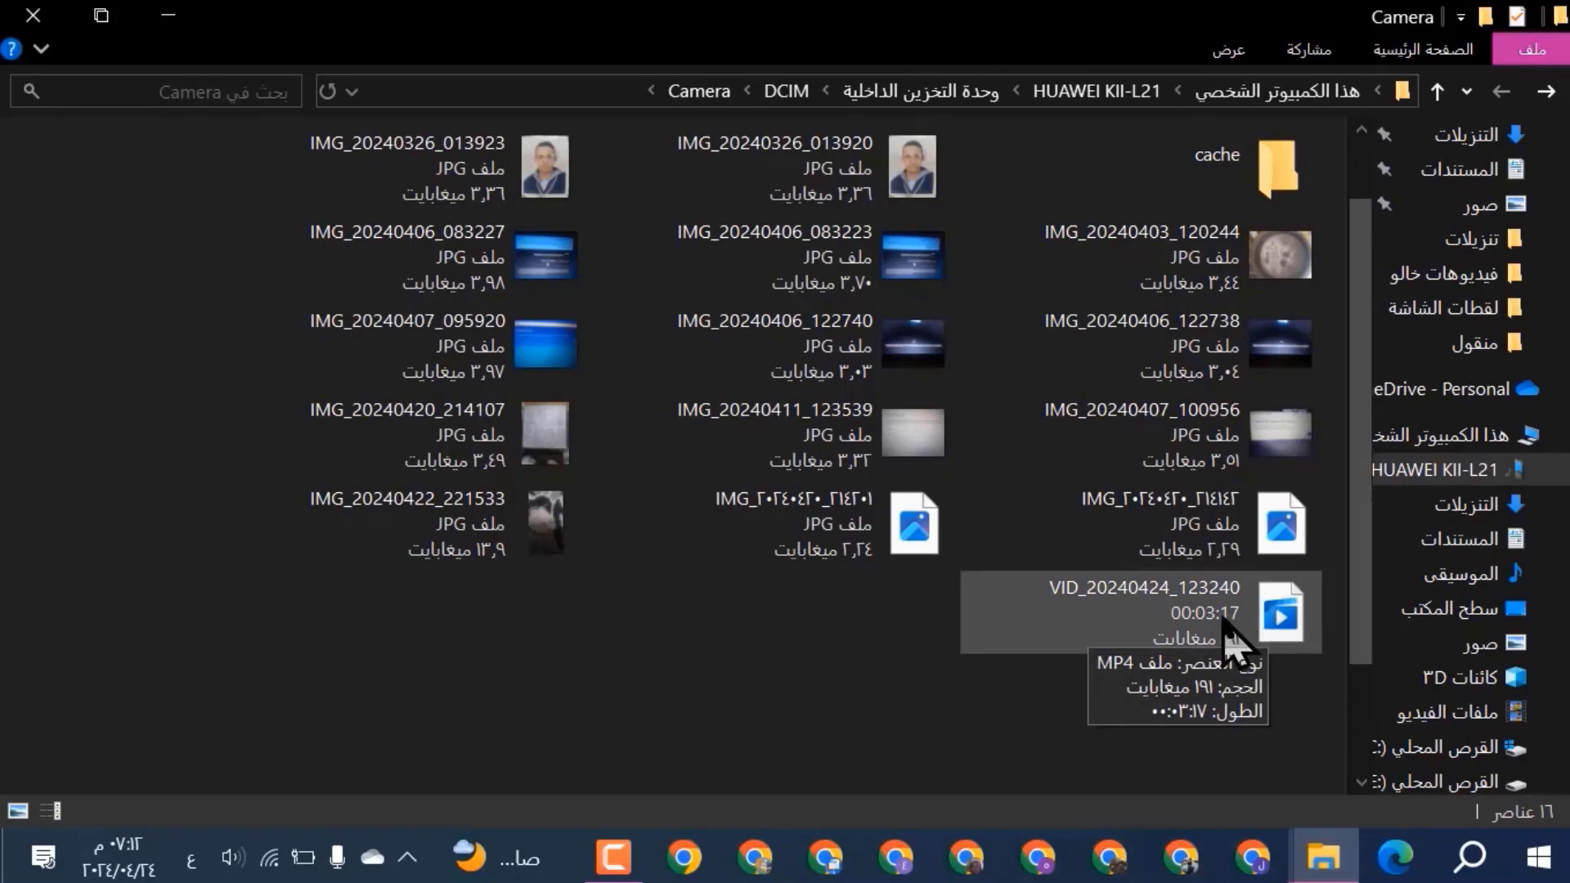
Step: Copy the video VID_20240424_123240 from the phone's Camera folder to the computer's desktop
right_click(1226, 634)
click(1139, 468)
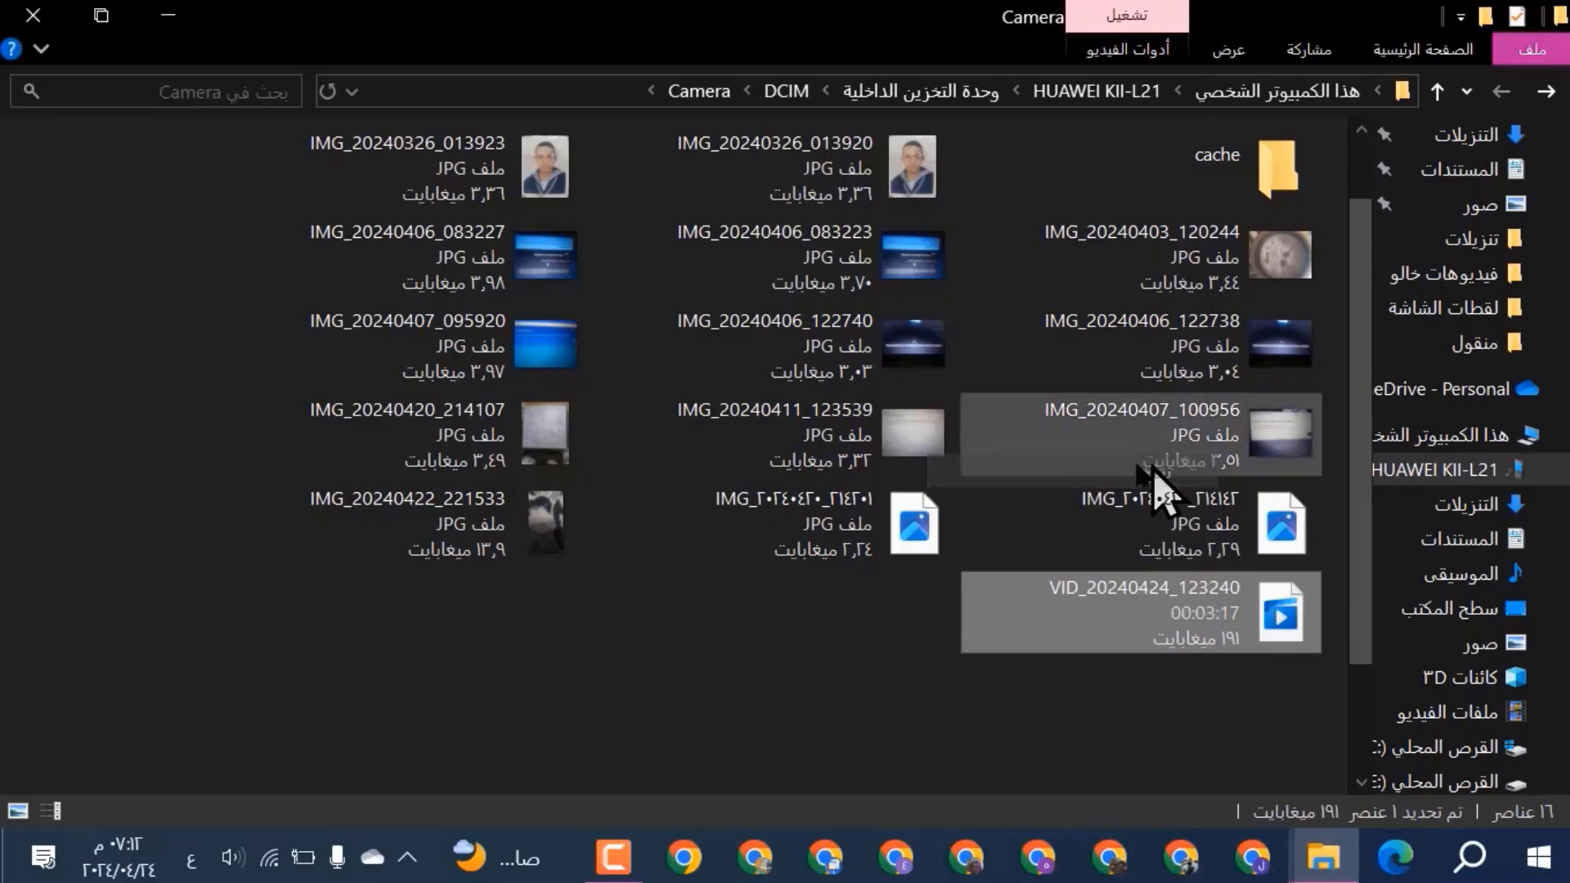
click(172, 18)
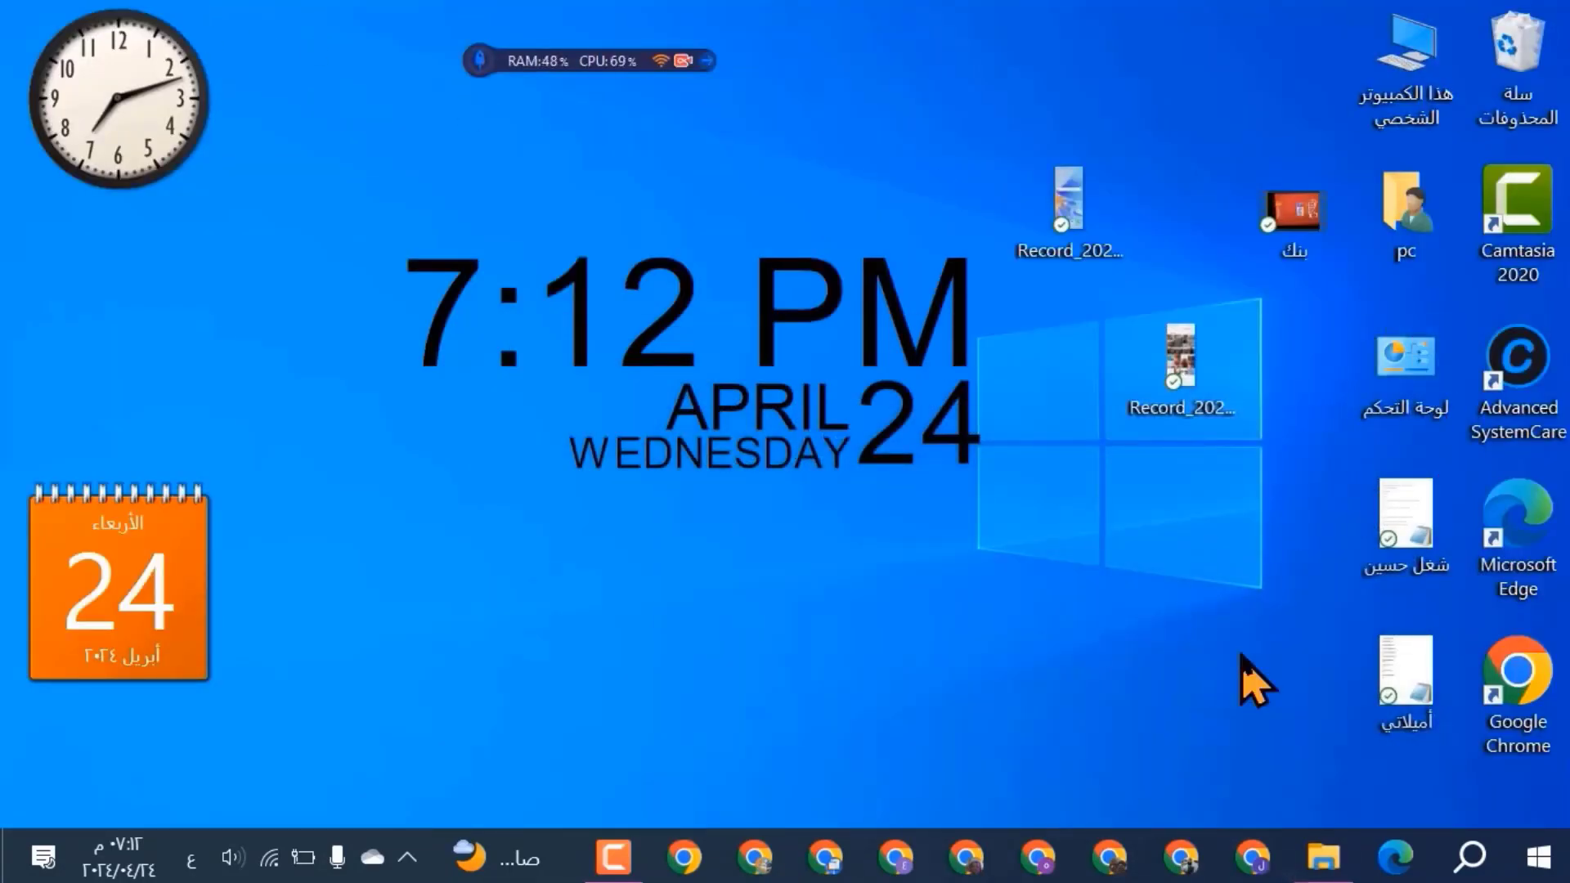
right_click(1240, 654)
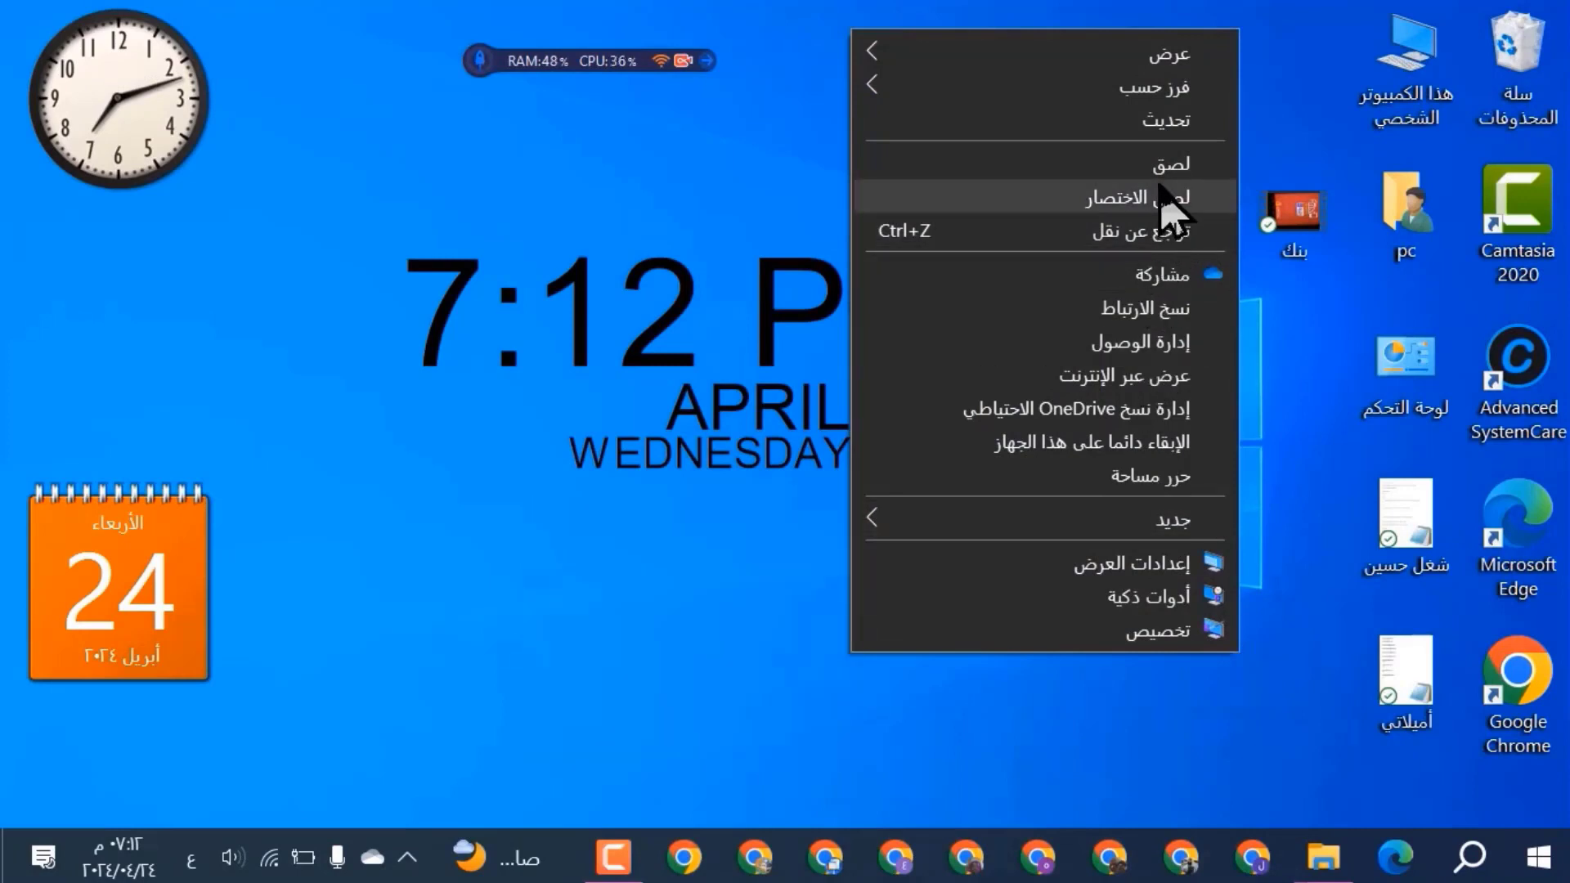
click(1171, 164)
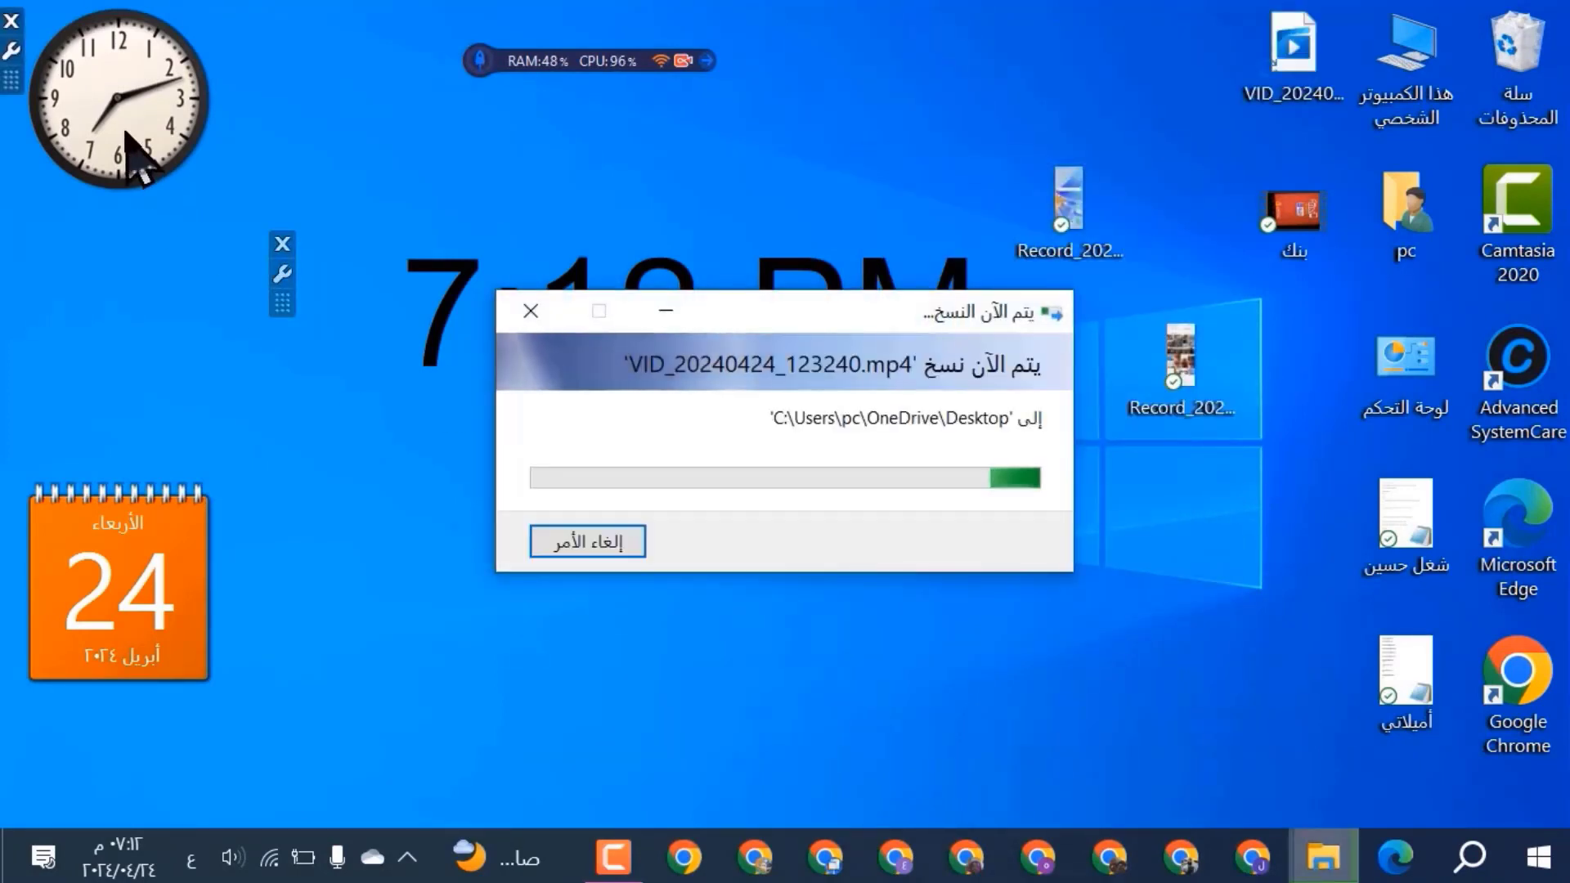
Step: Place the copied video's icon beside This PC on the desktop, moving the clock gadget aside and back to its place
drag(132, 160, 333, 141)
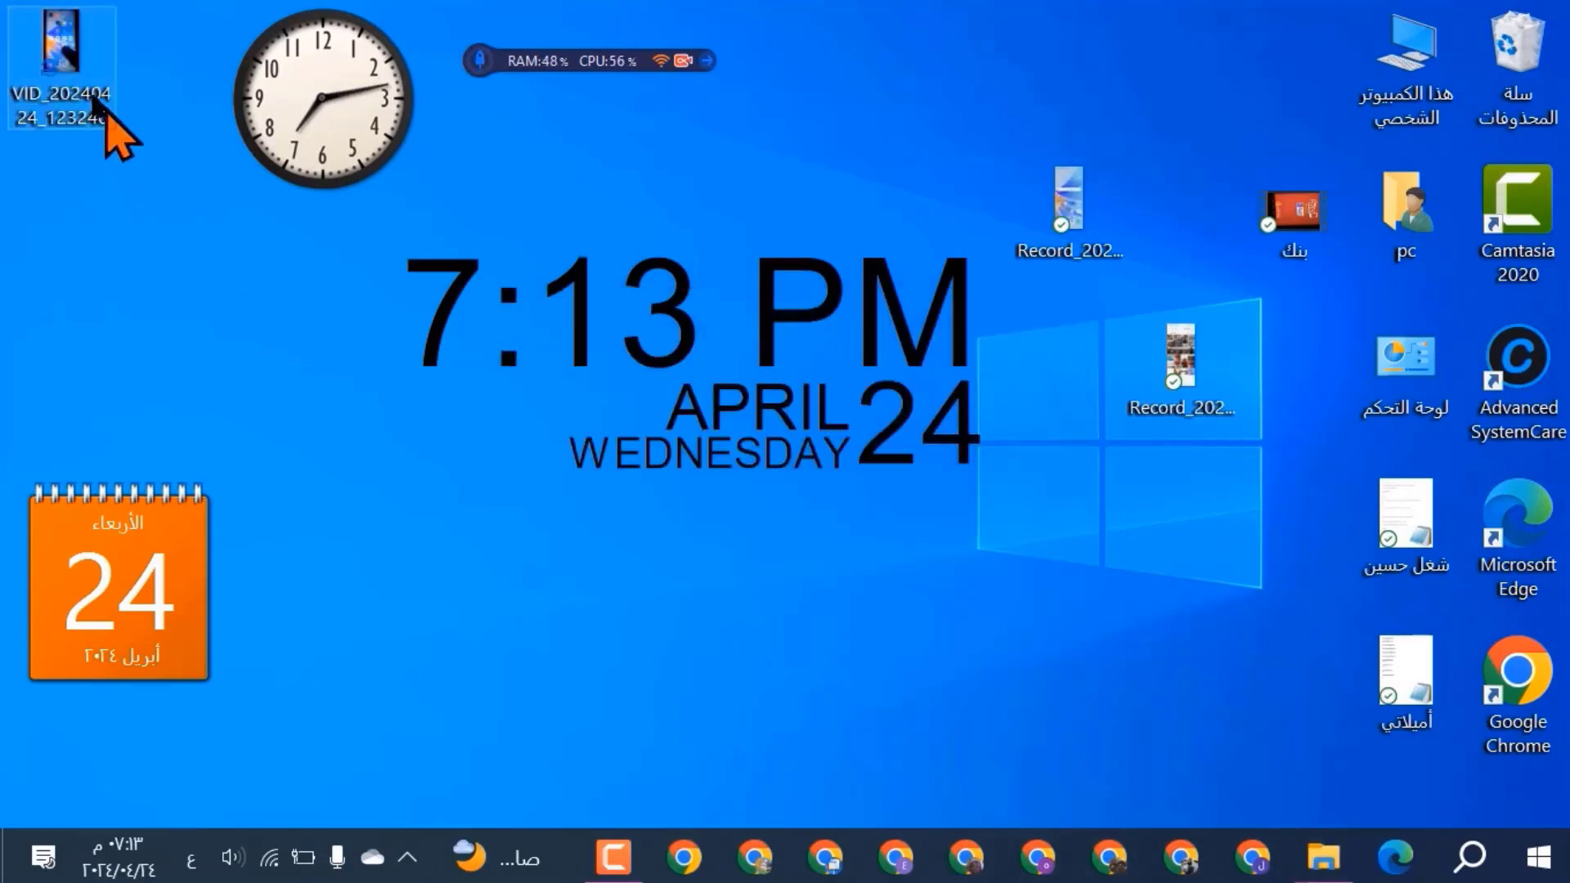
drag(70, 96, 1263, 104)
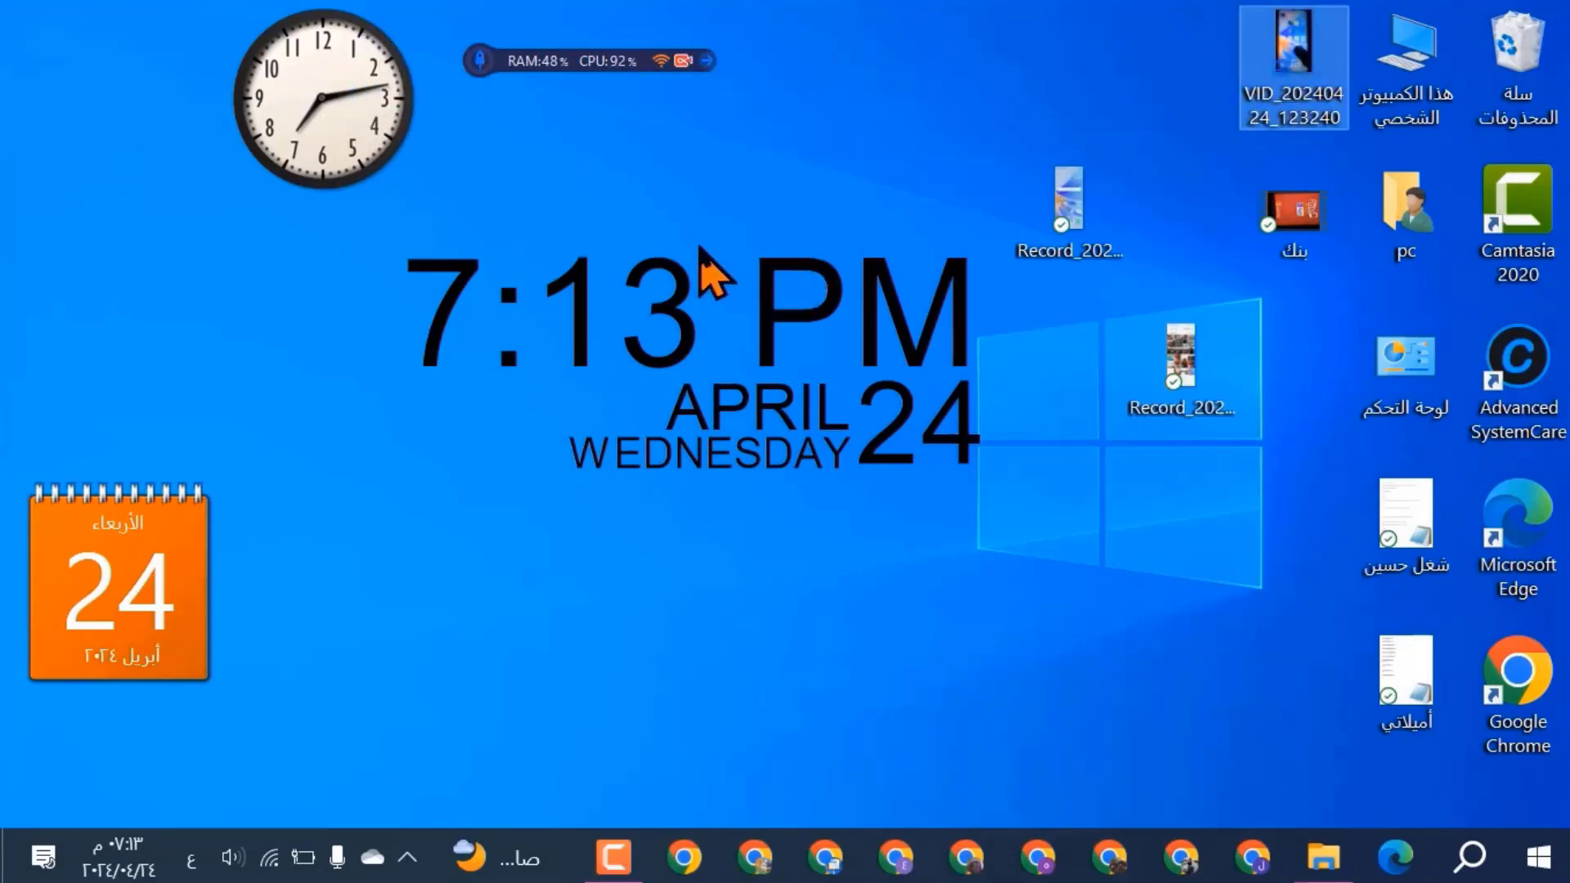
mouse_move(351, 123)
drag(320, 110, 115, 110)
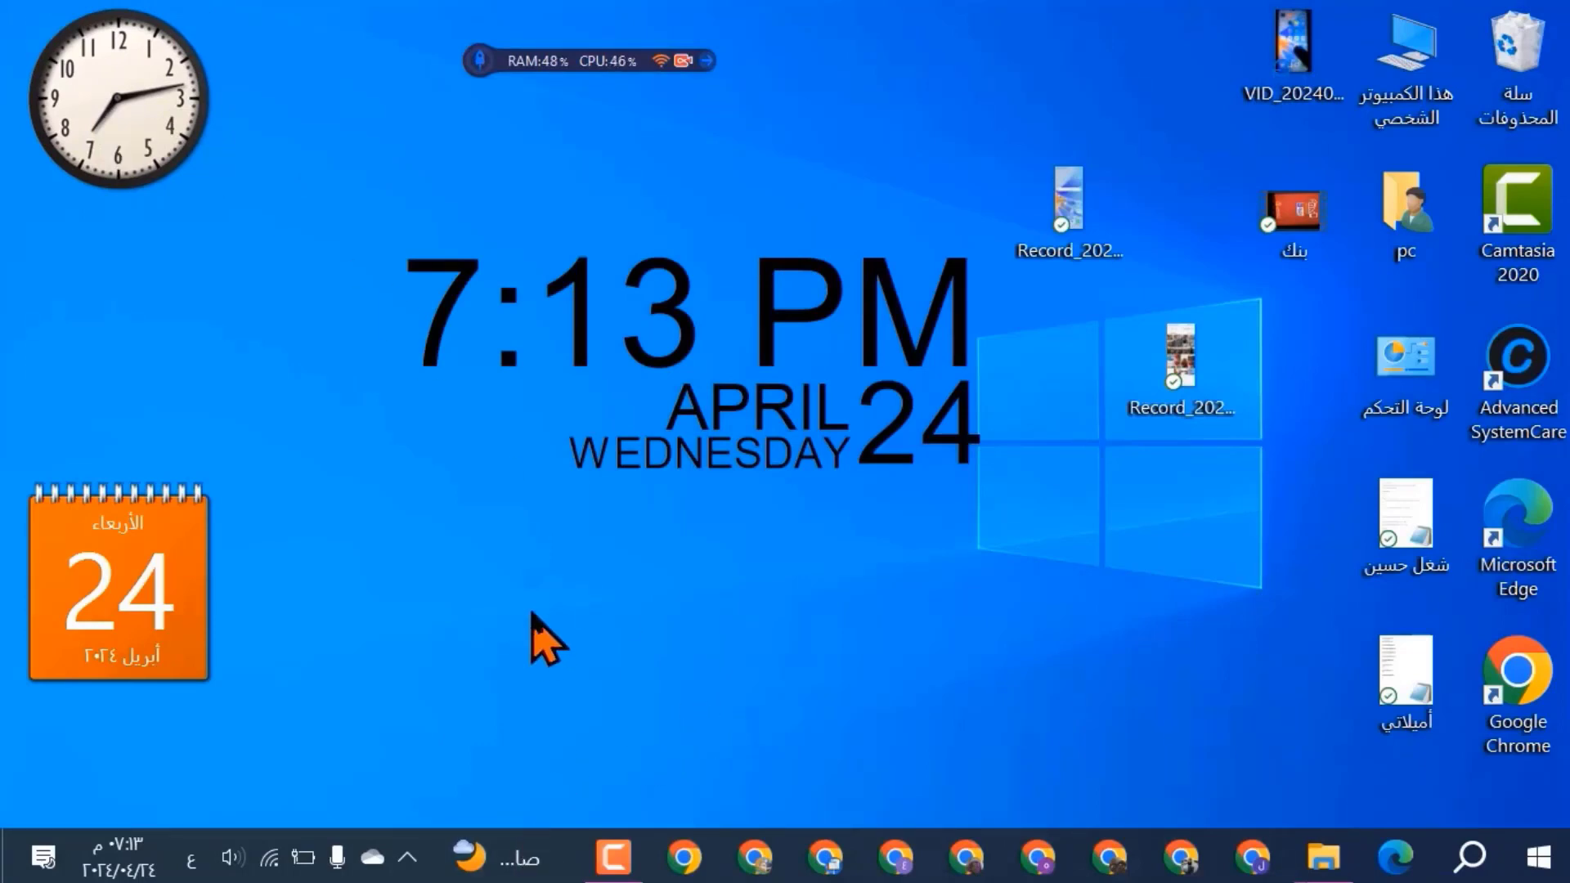
Step: Safely eject the phone's HiSuite (G:) drive
click(407, 857)
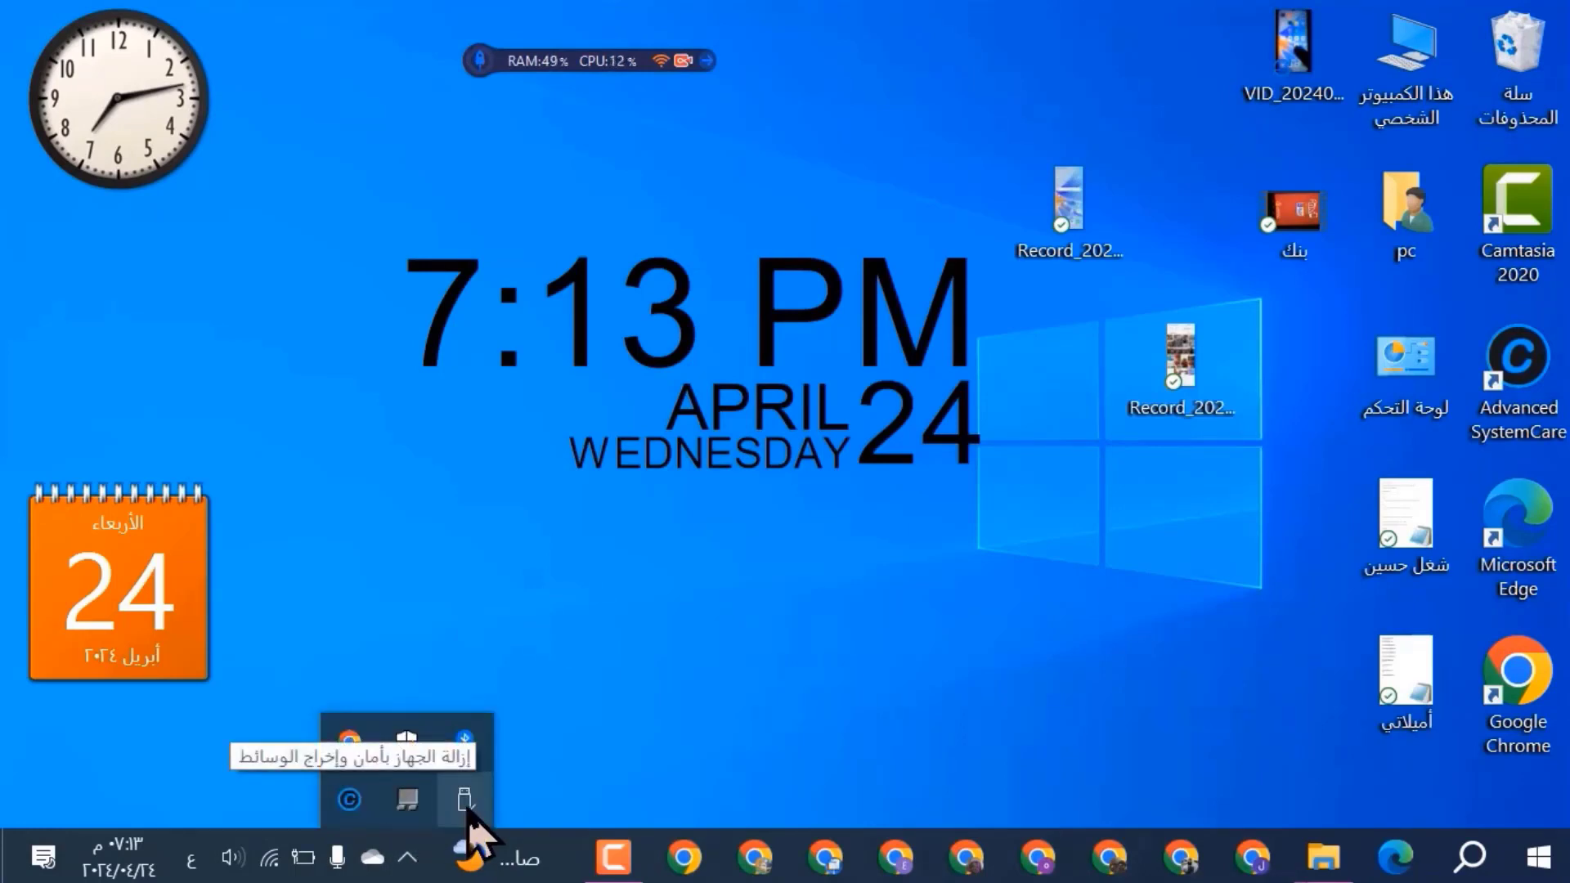
click(466, 806)
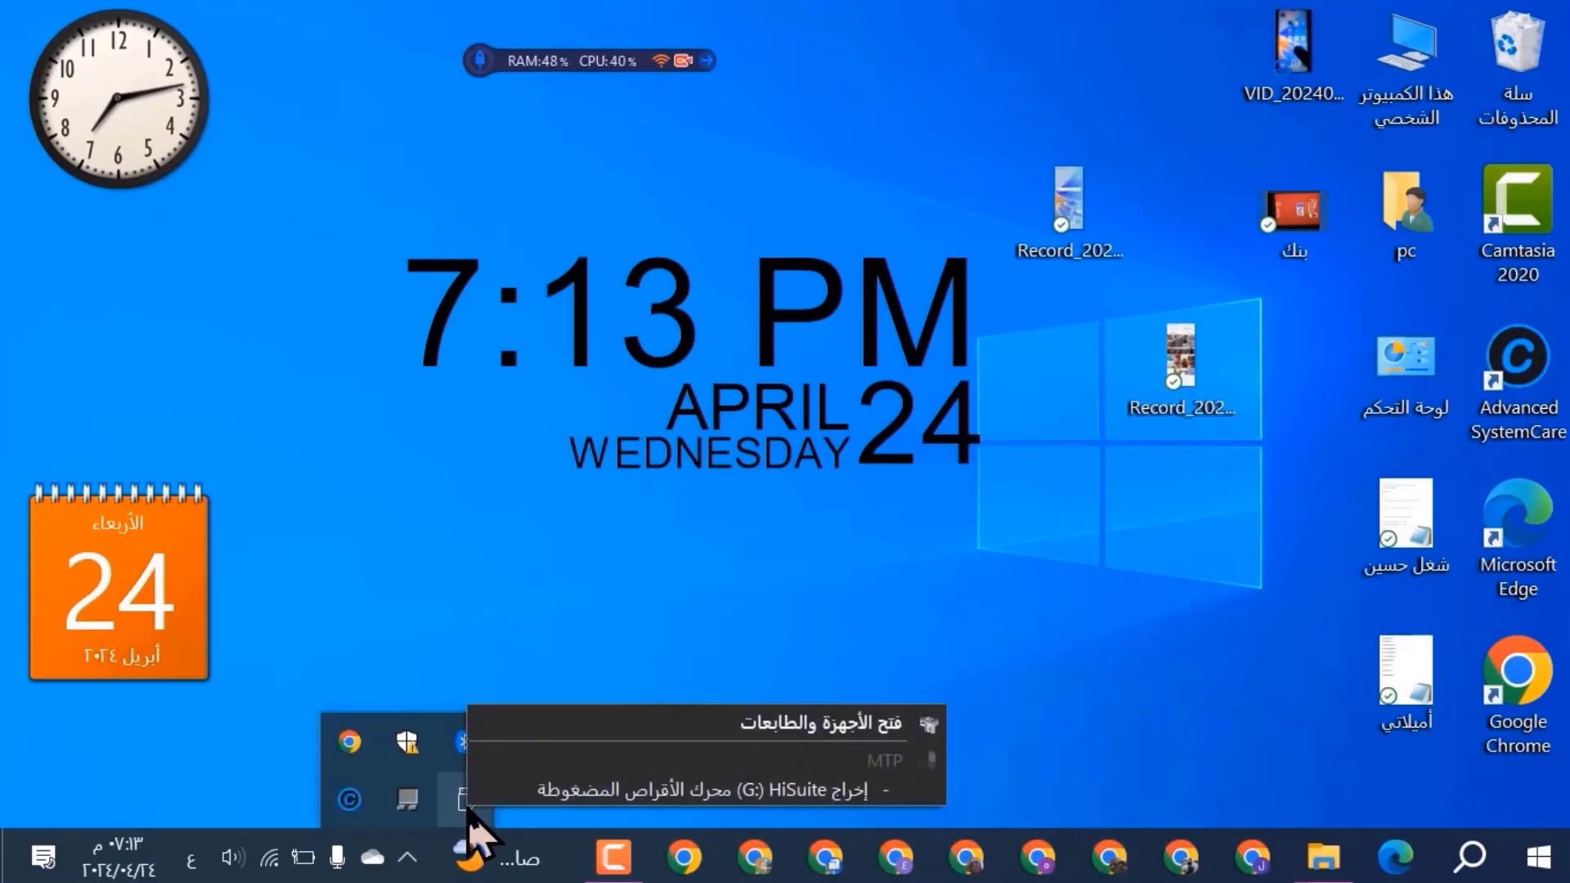
click(543, 793)
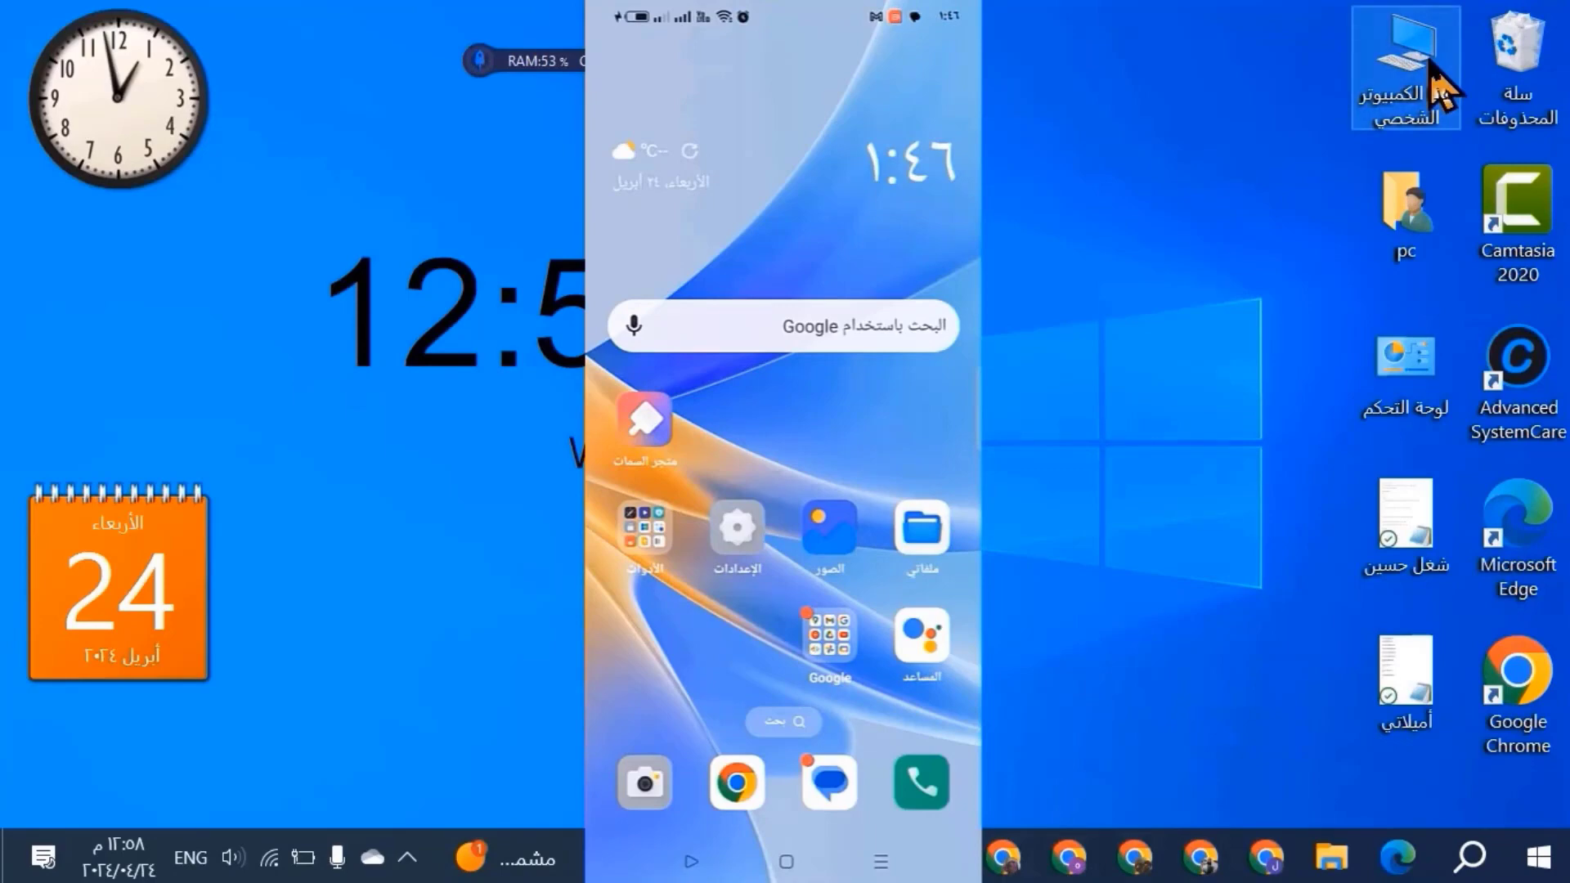
Step: Open the internal storage of the connected OPPO A17k phone from This PC
double_click(1437, 81)
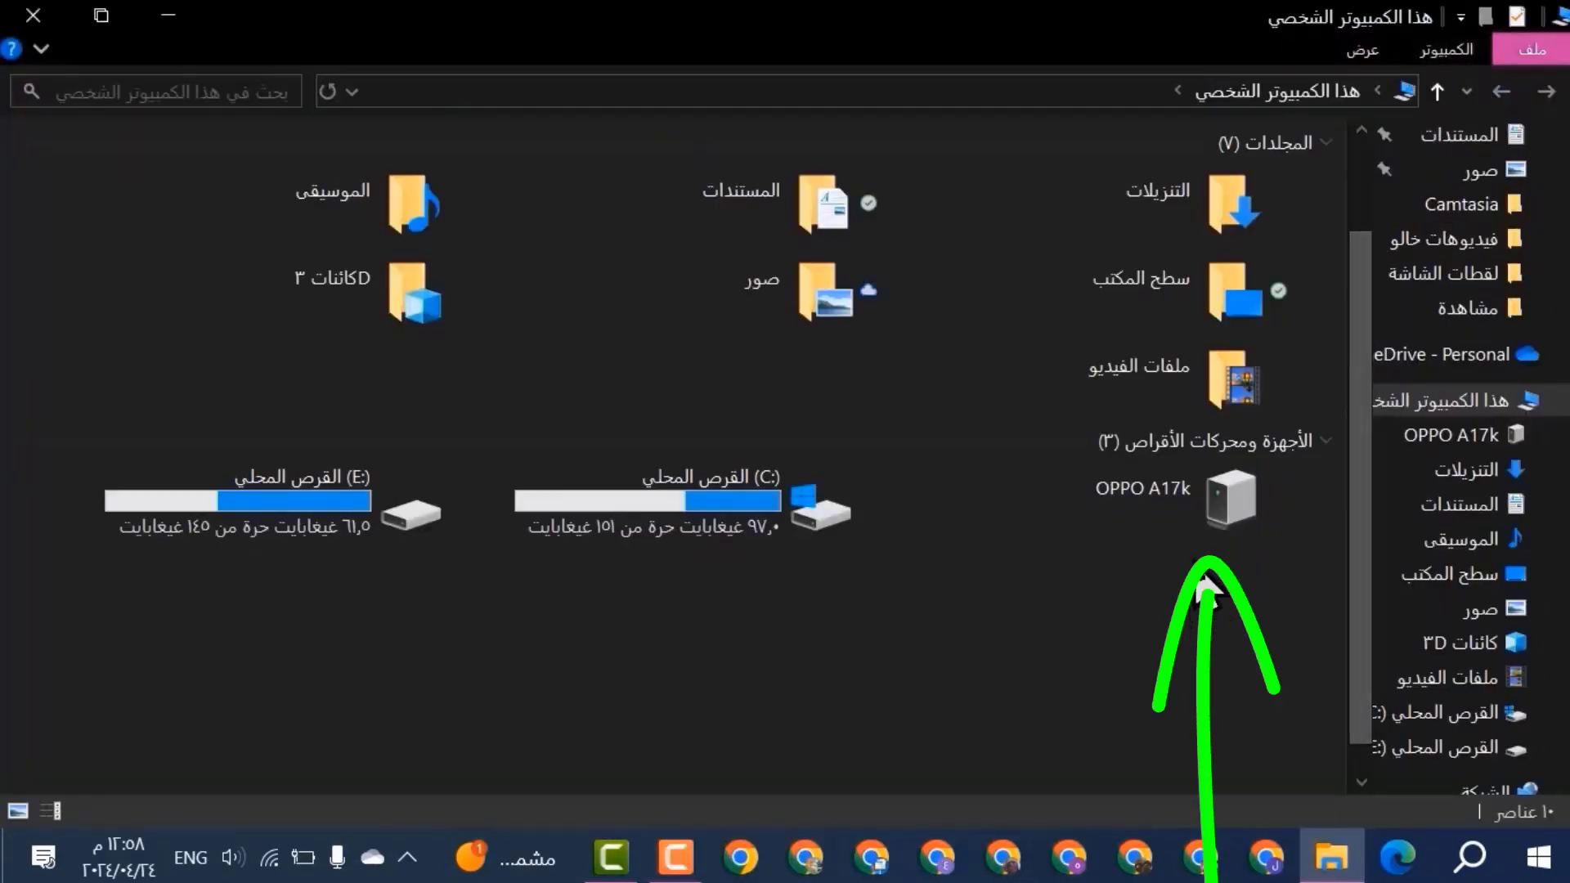
double_click(1198, 527)
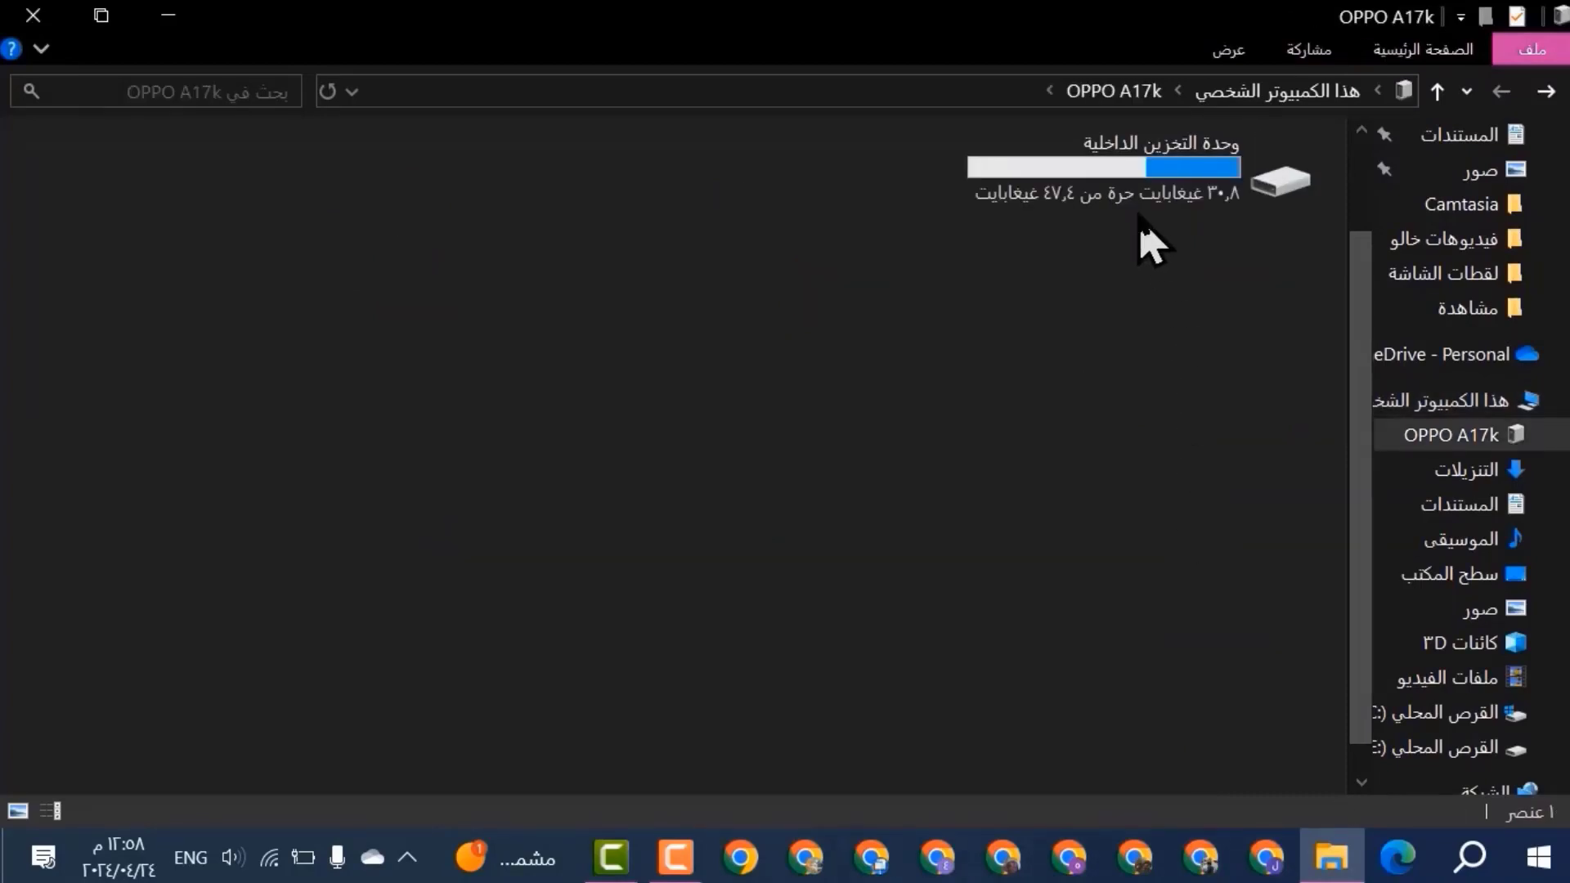
double_click(1148, 201)
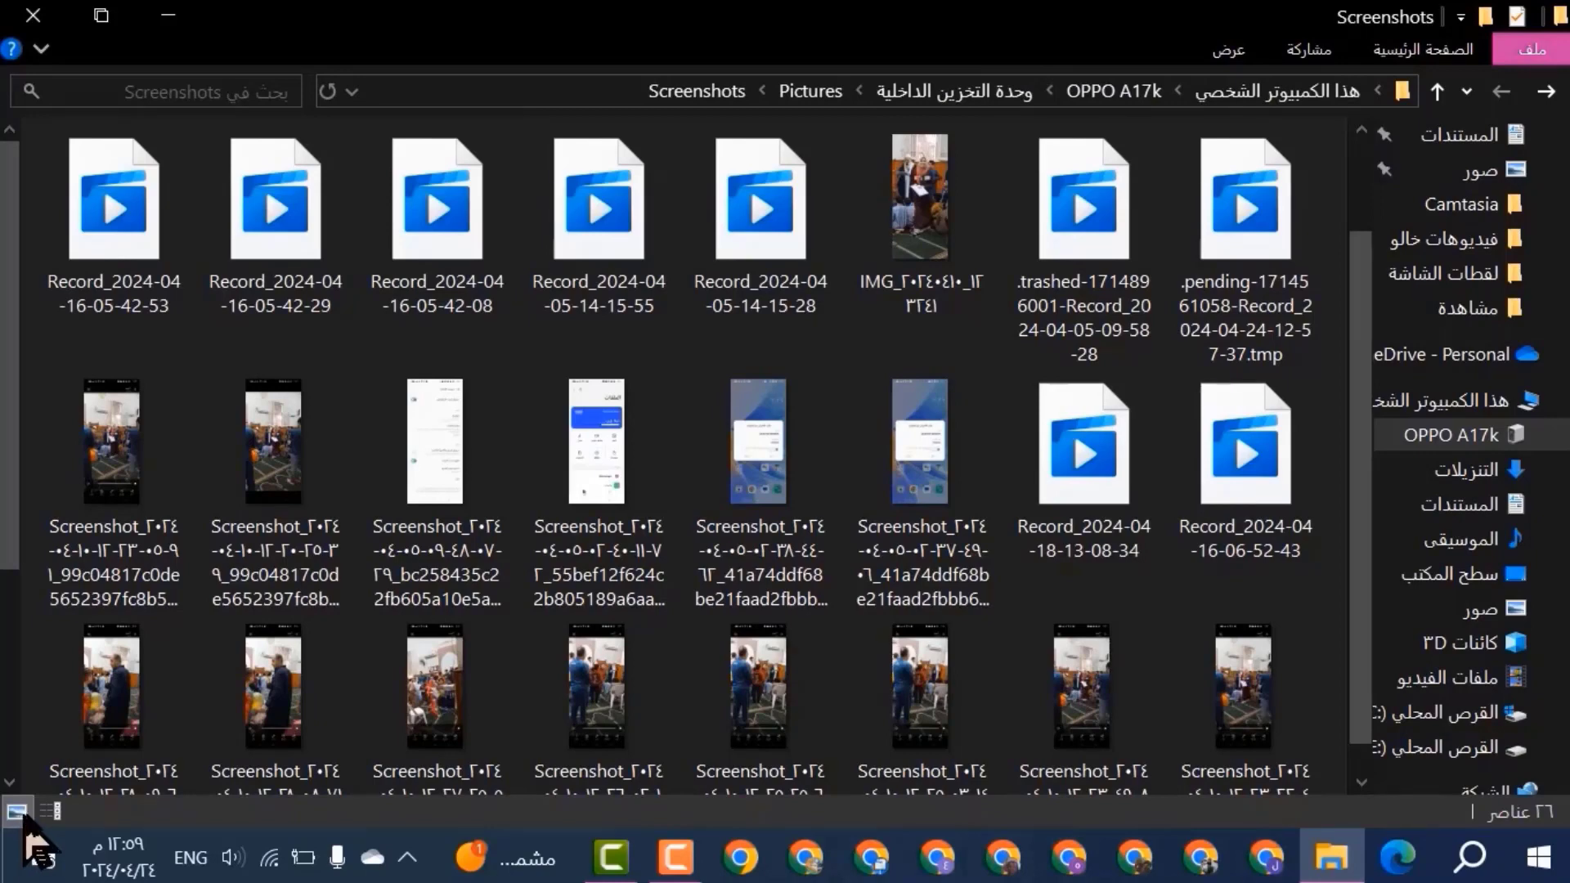
click(55, 811)
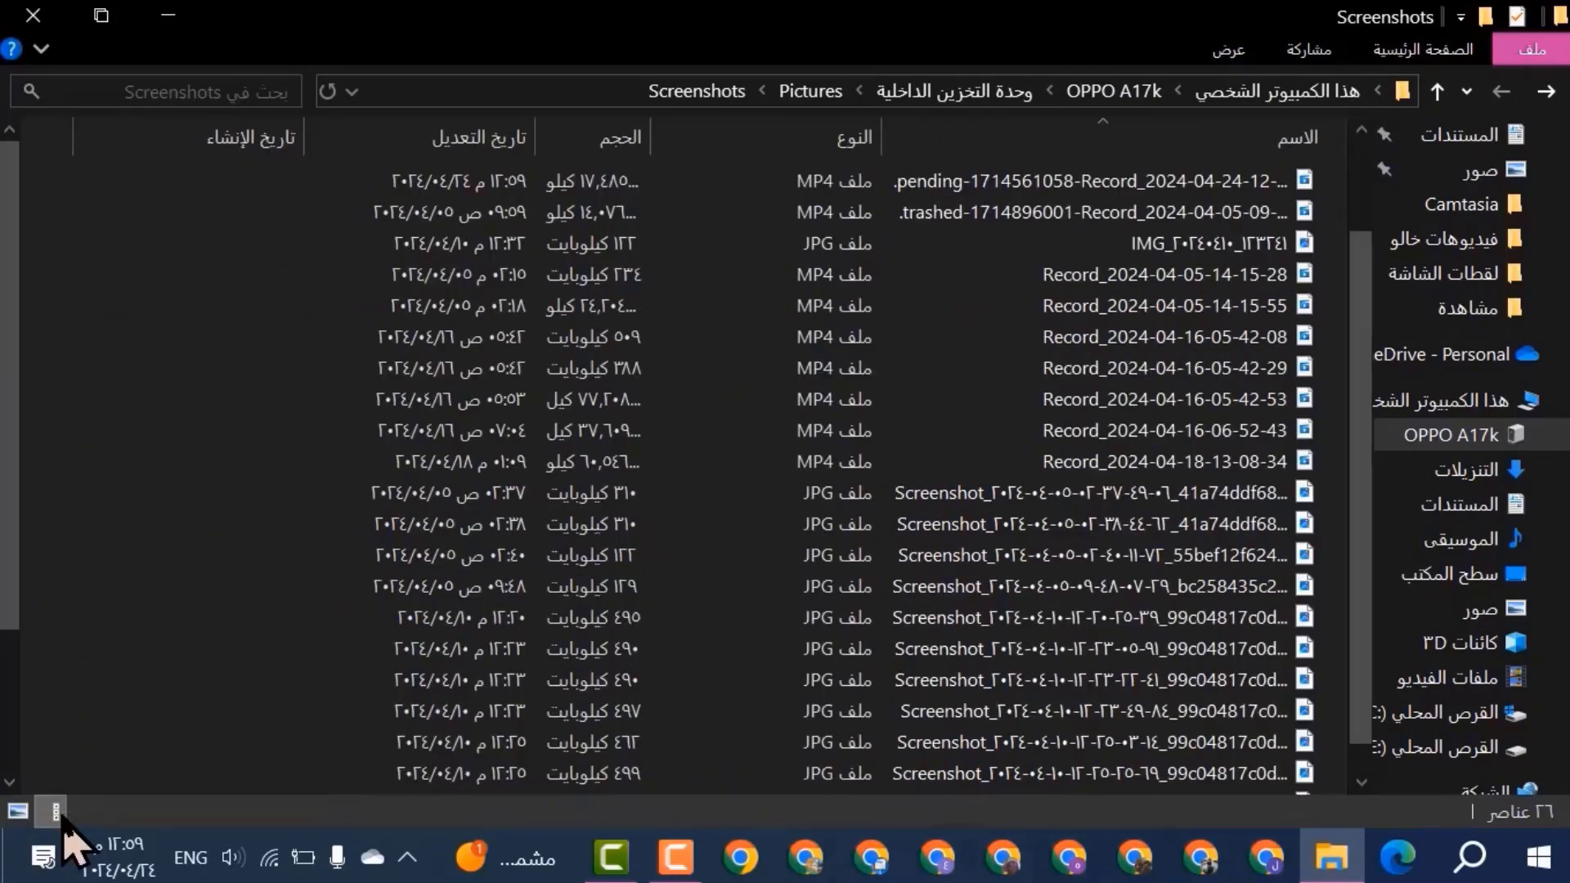
right_click(425, 188)
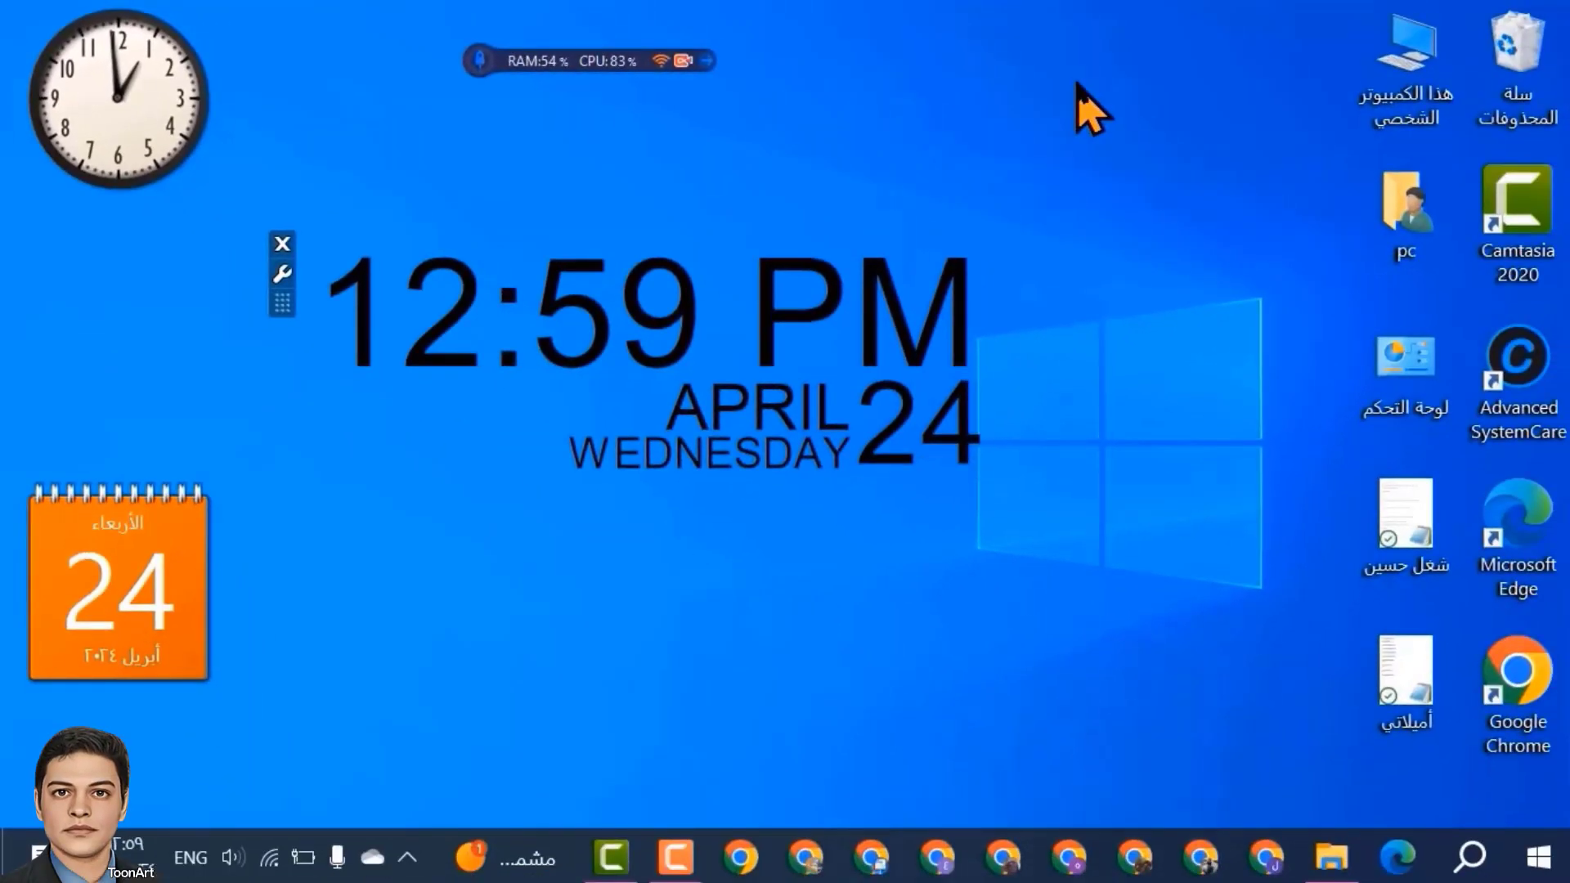
right_click(1078, 88)
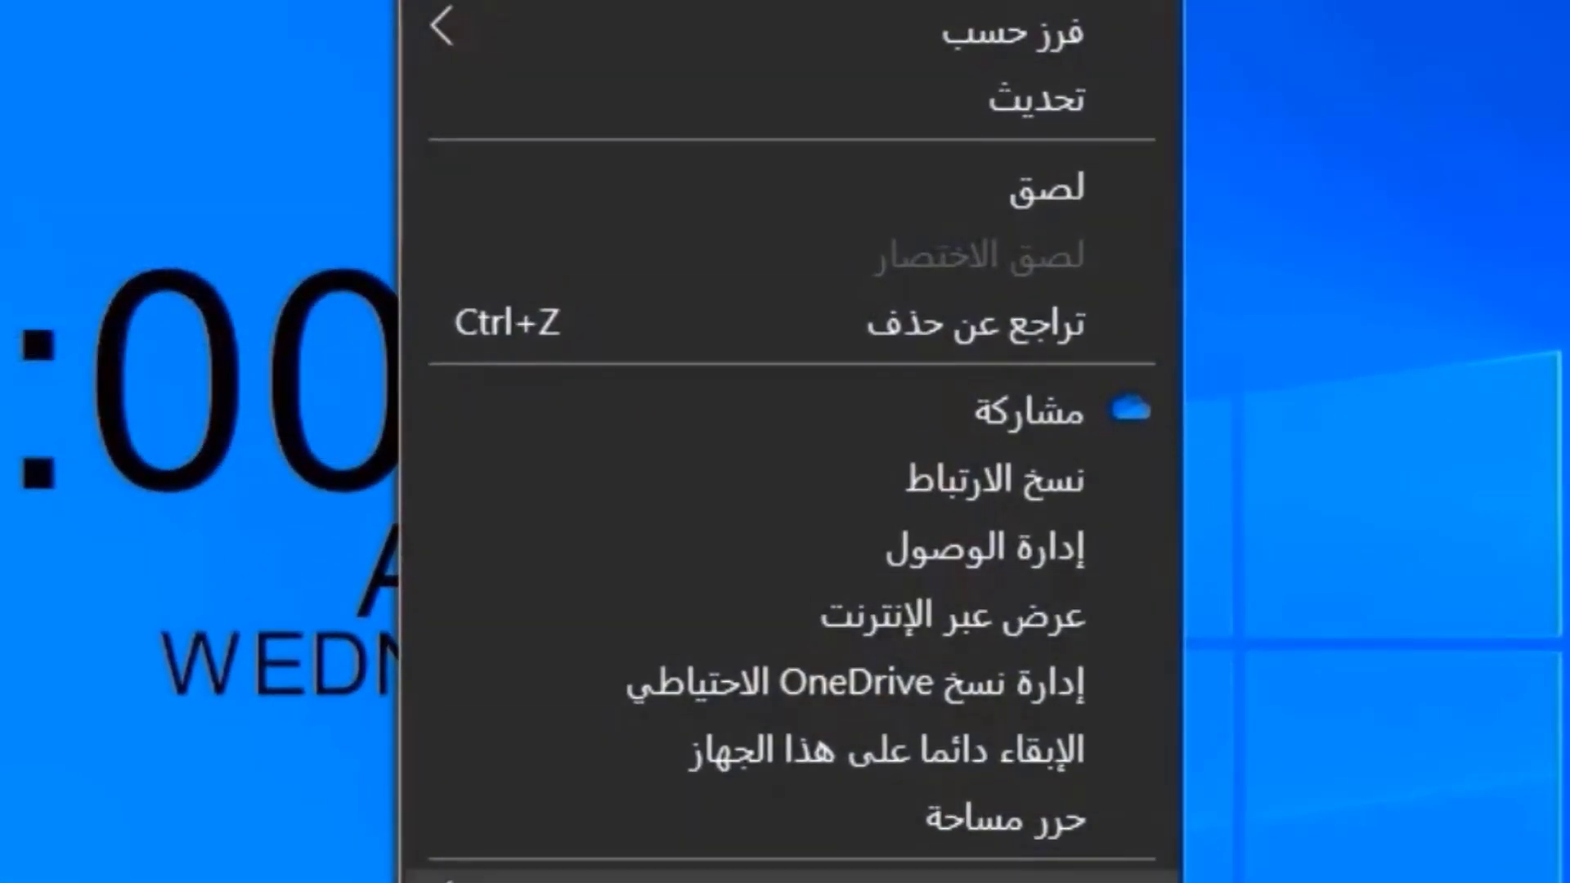
click(1087, 188)
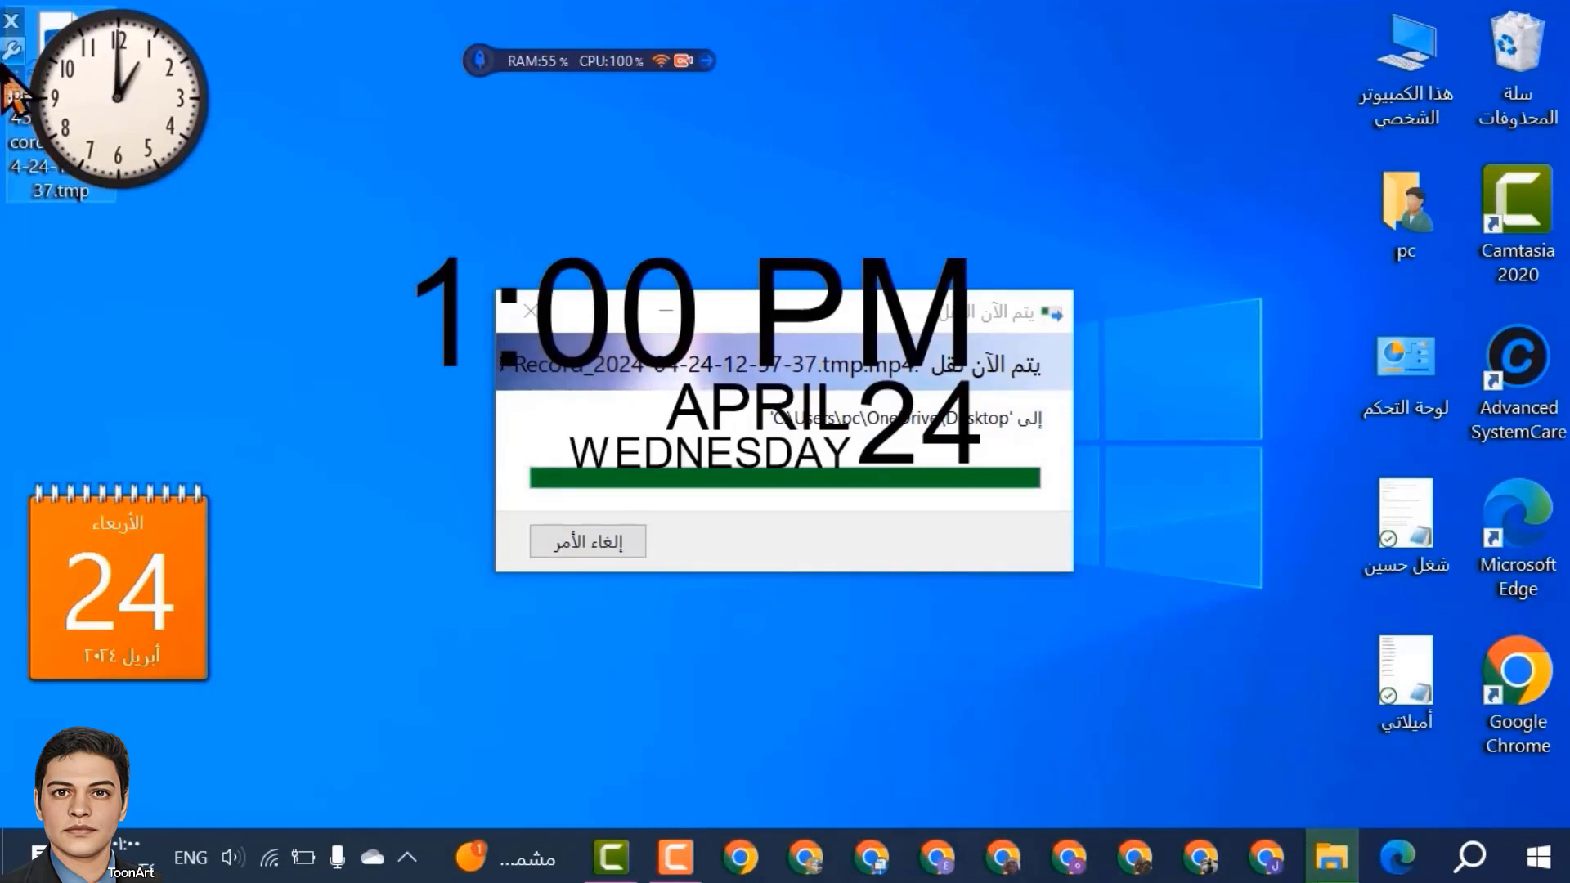
drag(53, 20, 1133, 94)
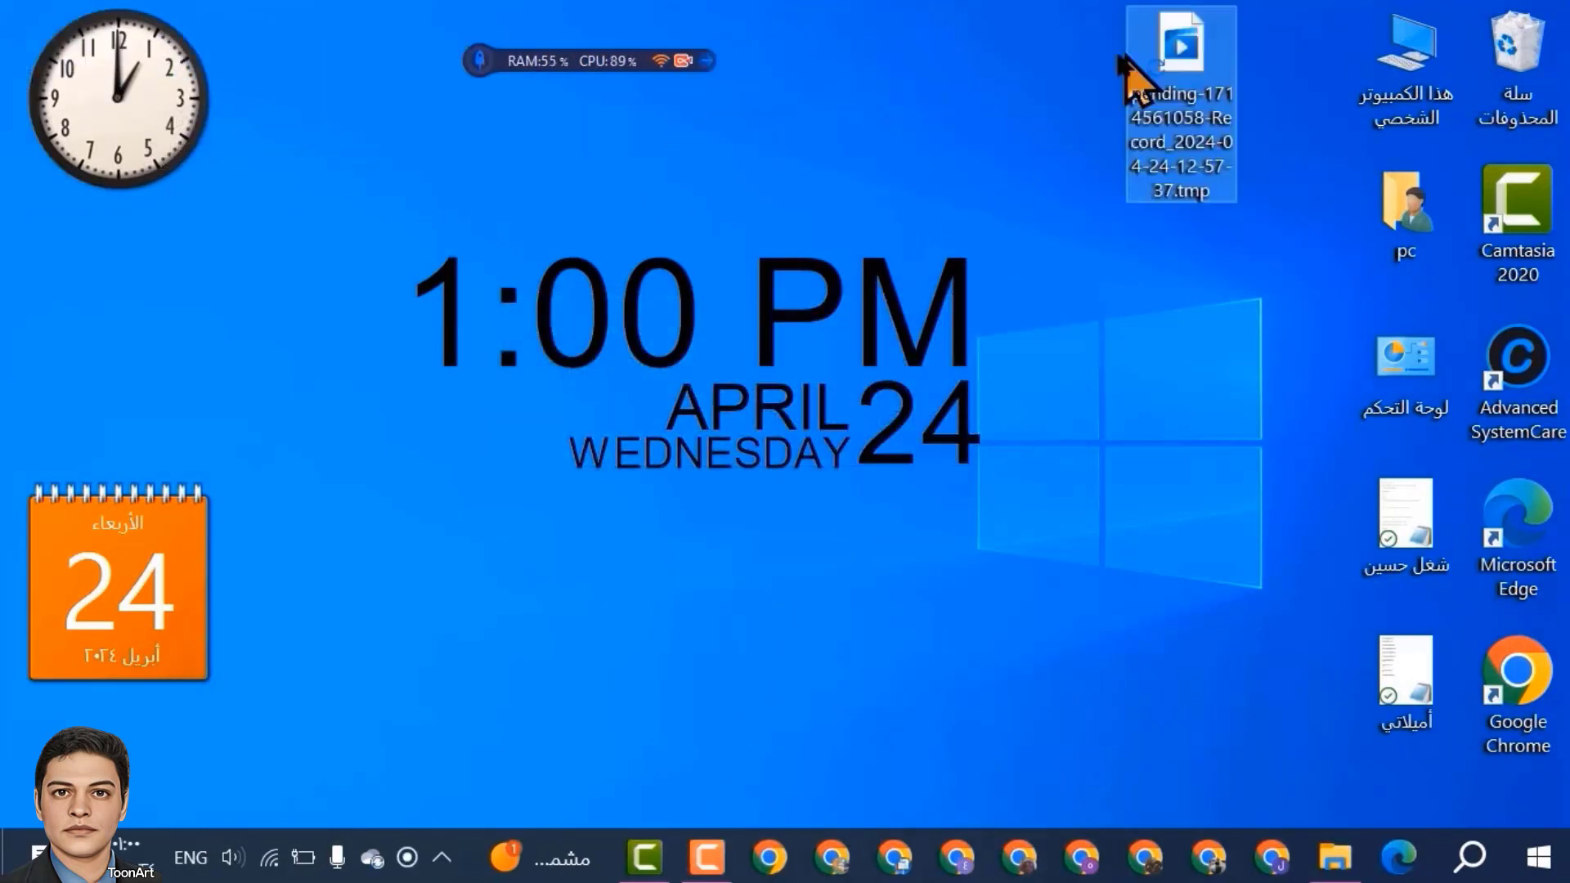
Step: Play the transferred video from the desktop and close the player
double_click(1198, 61)
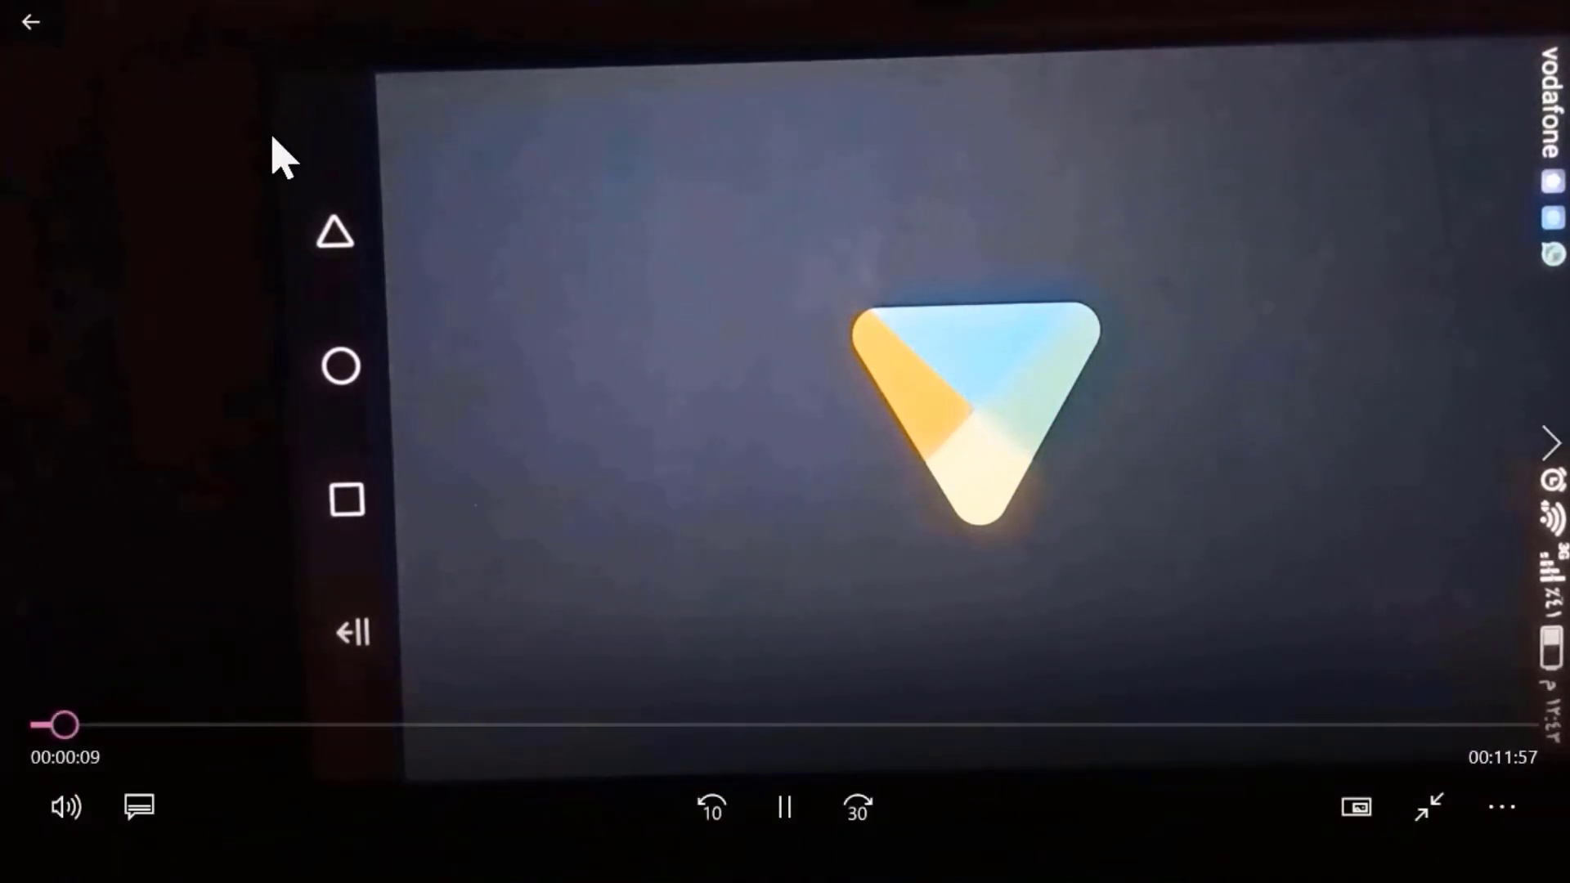
click(31, 28)
click(31, 29)
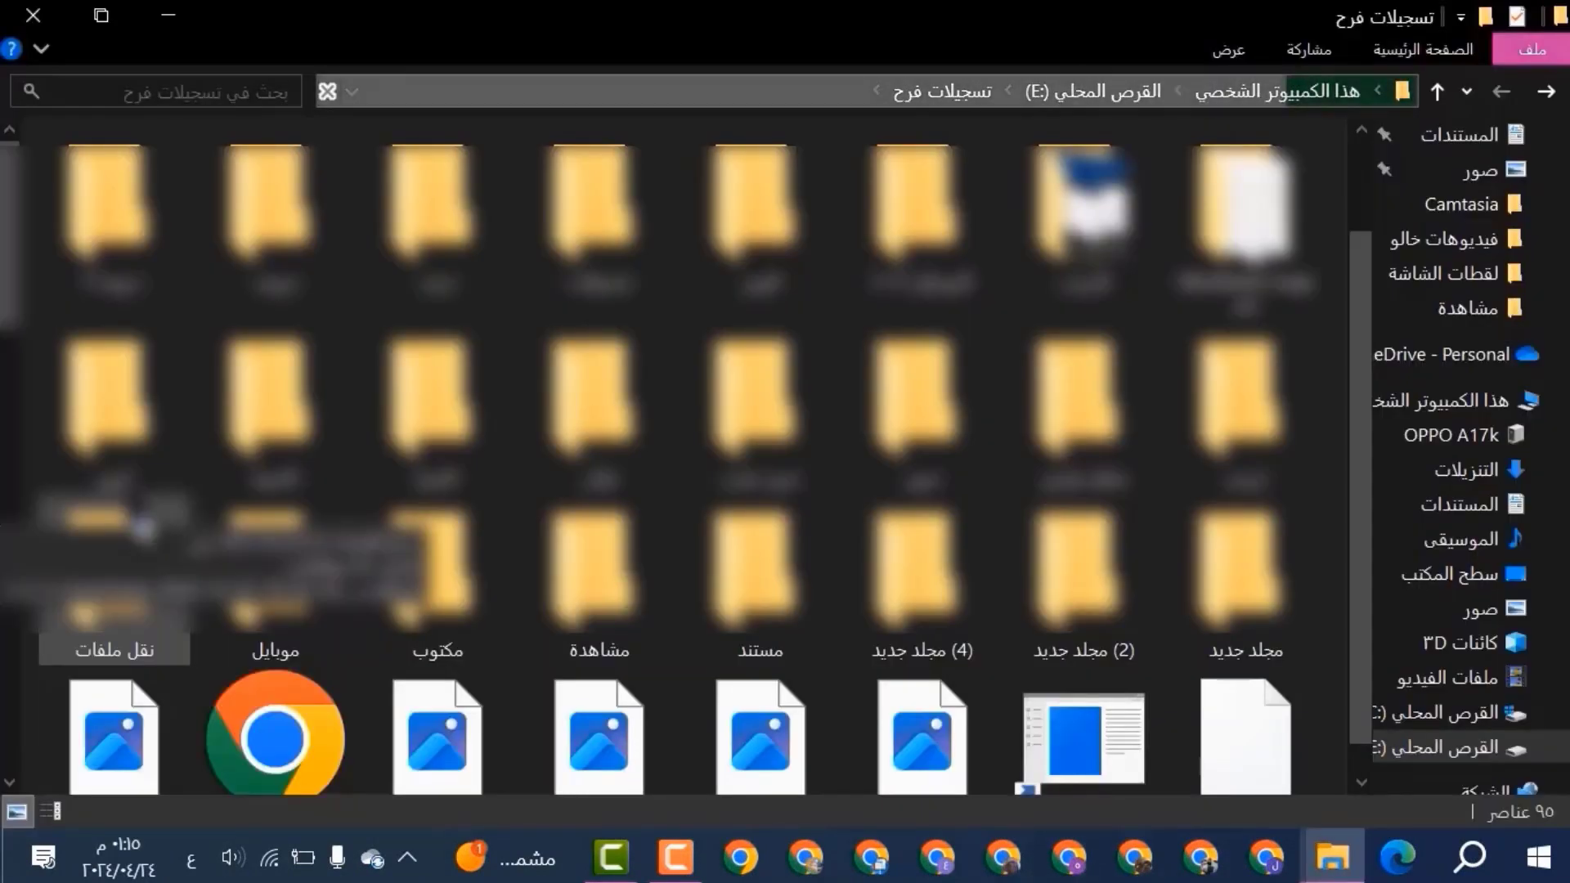
Step: Find the video تصوير in the recordings folder on drive E:, watch part of it and close the player
scroll(144, 530, down, 5)
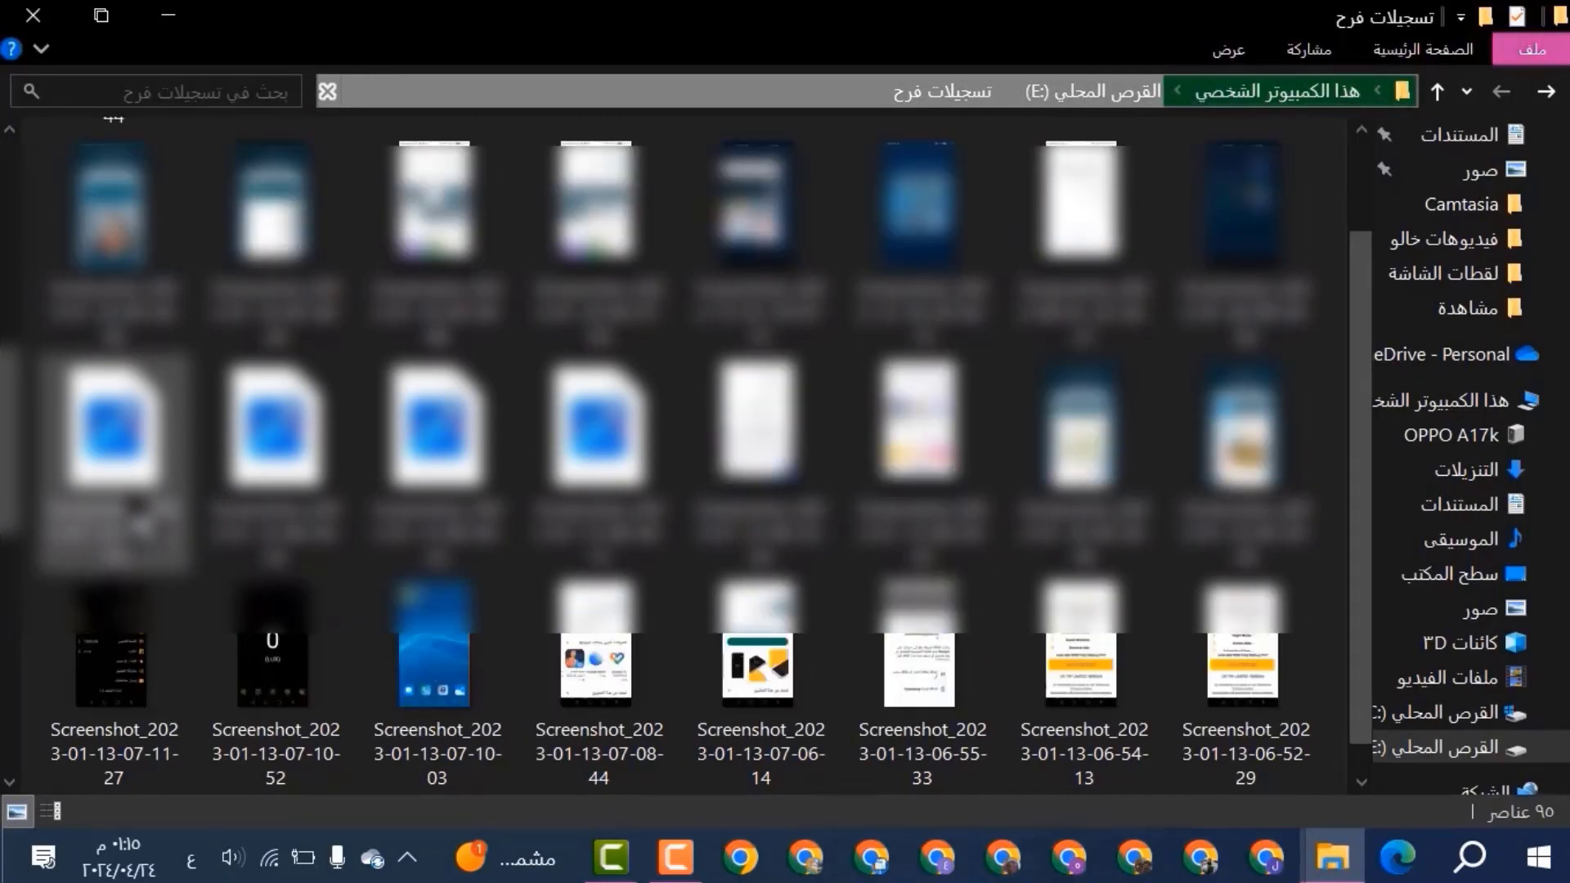
scroll(679, 450, down, 5)
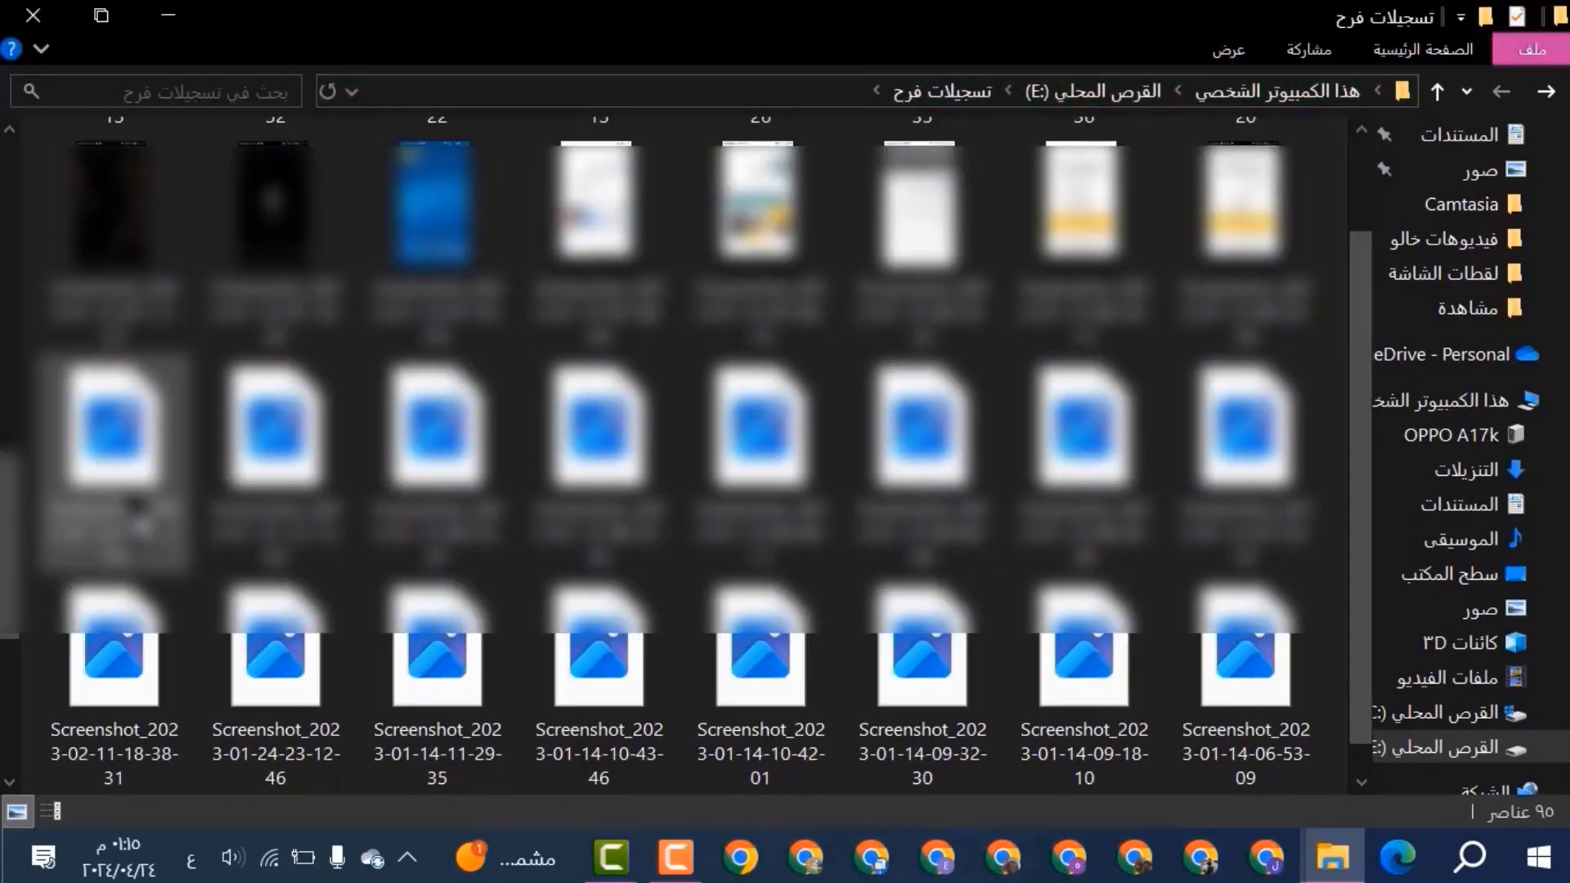
scroll(135, 511, down, 5)
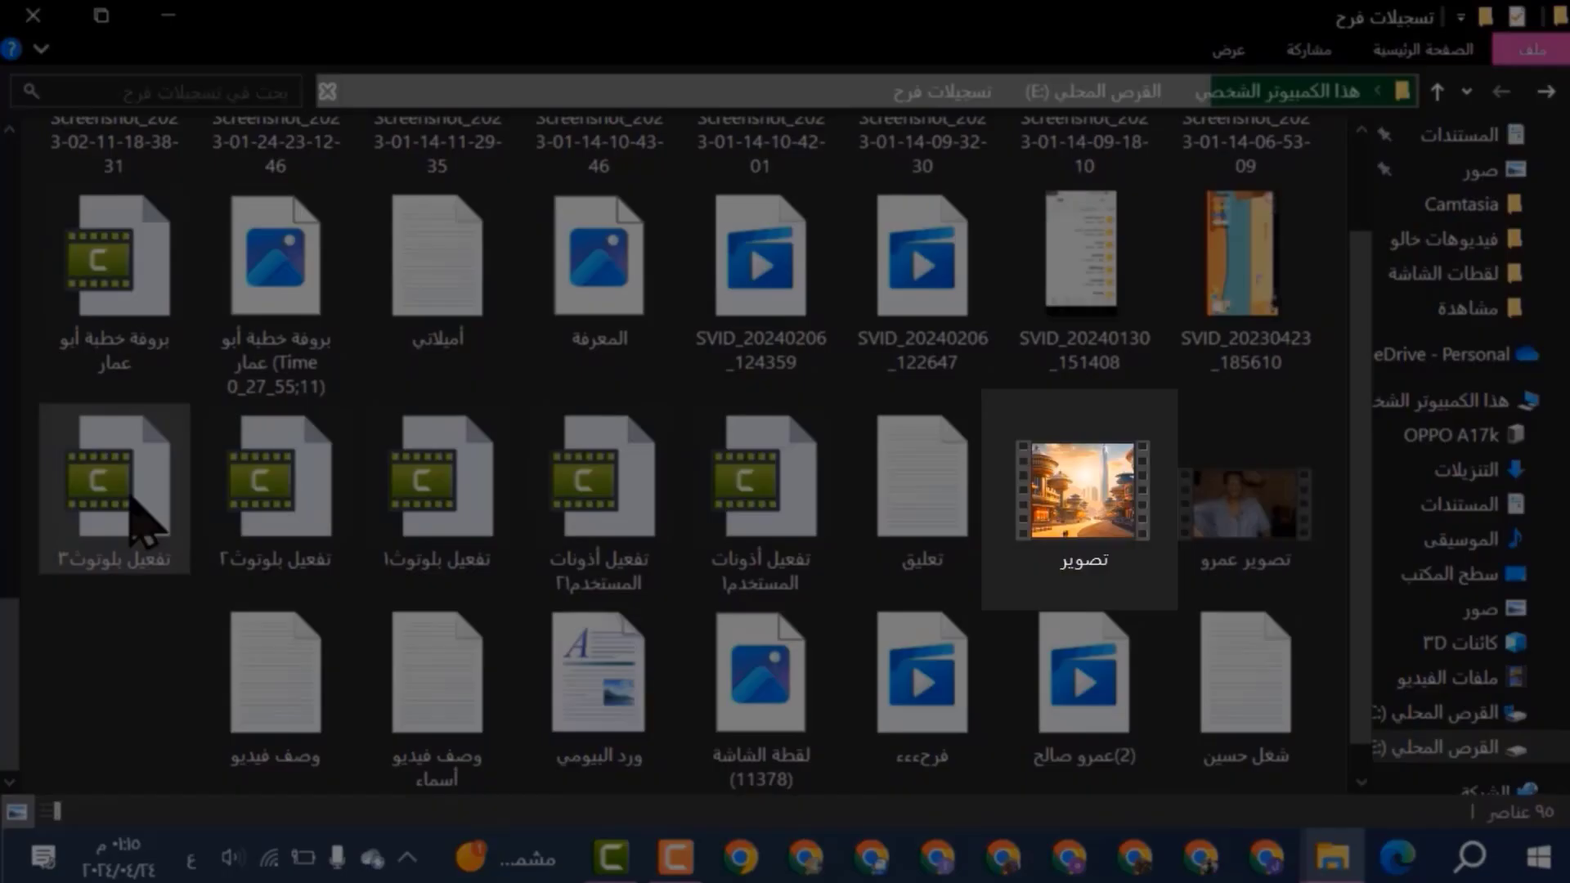
click(1058, 515)
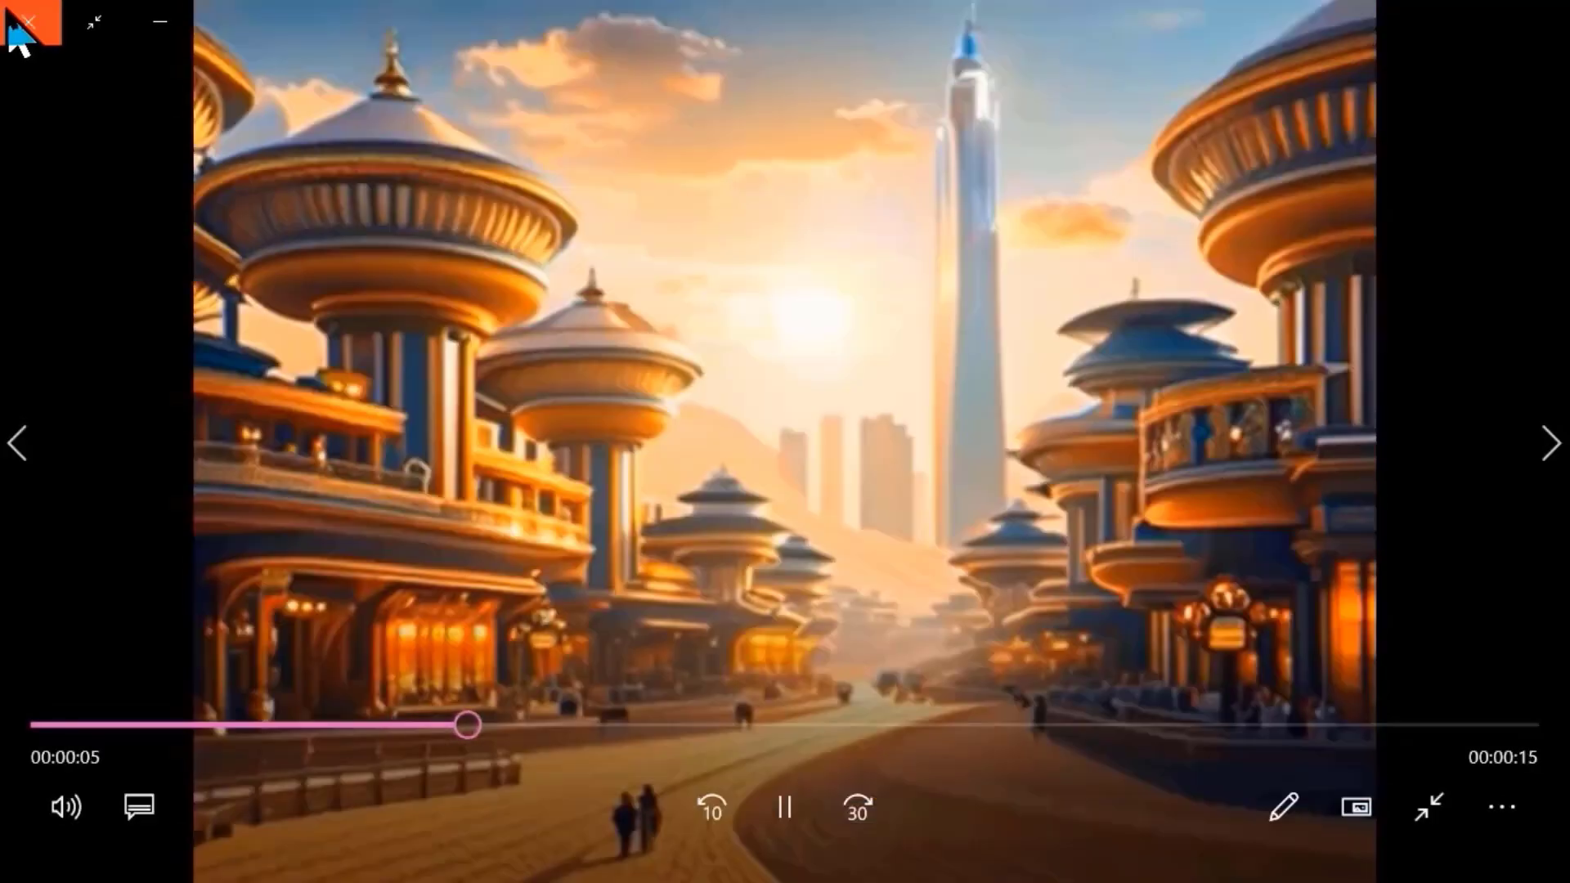
click(17, 25)
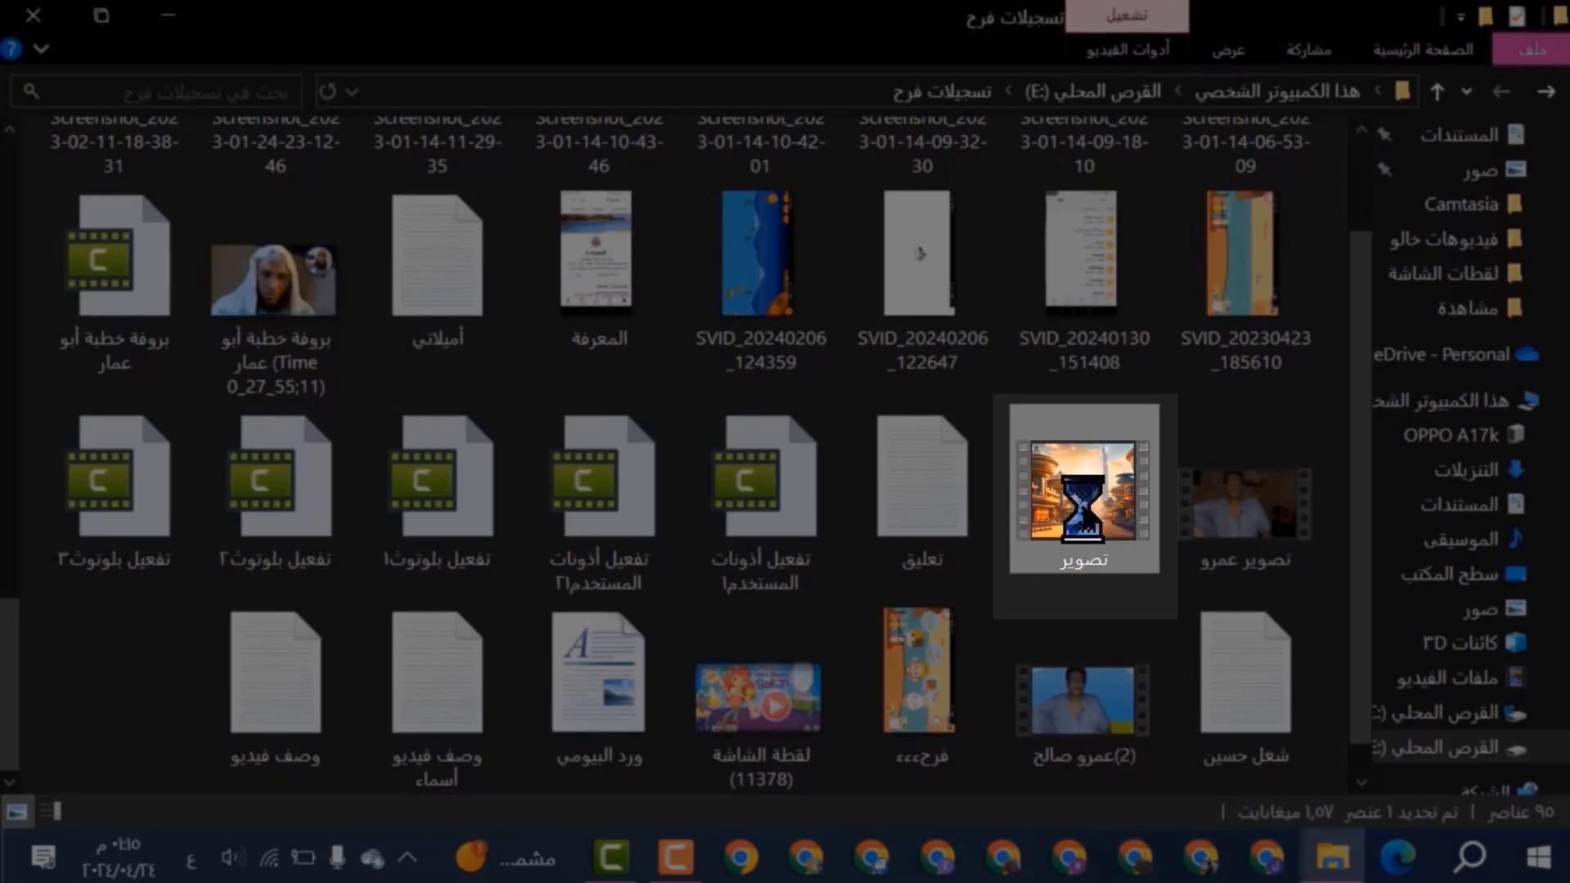
Step: Copy the video تصوير from drive E: into the internal storage of the OPPO A17k phone
right_click(1086, 531)
mouse_move(649, 587)
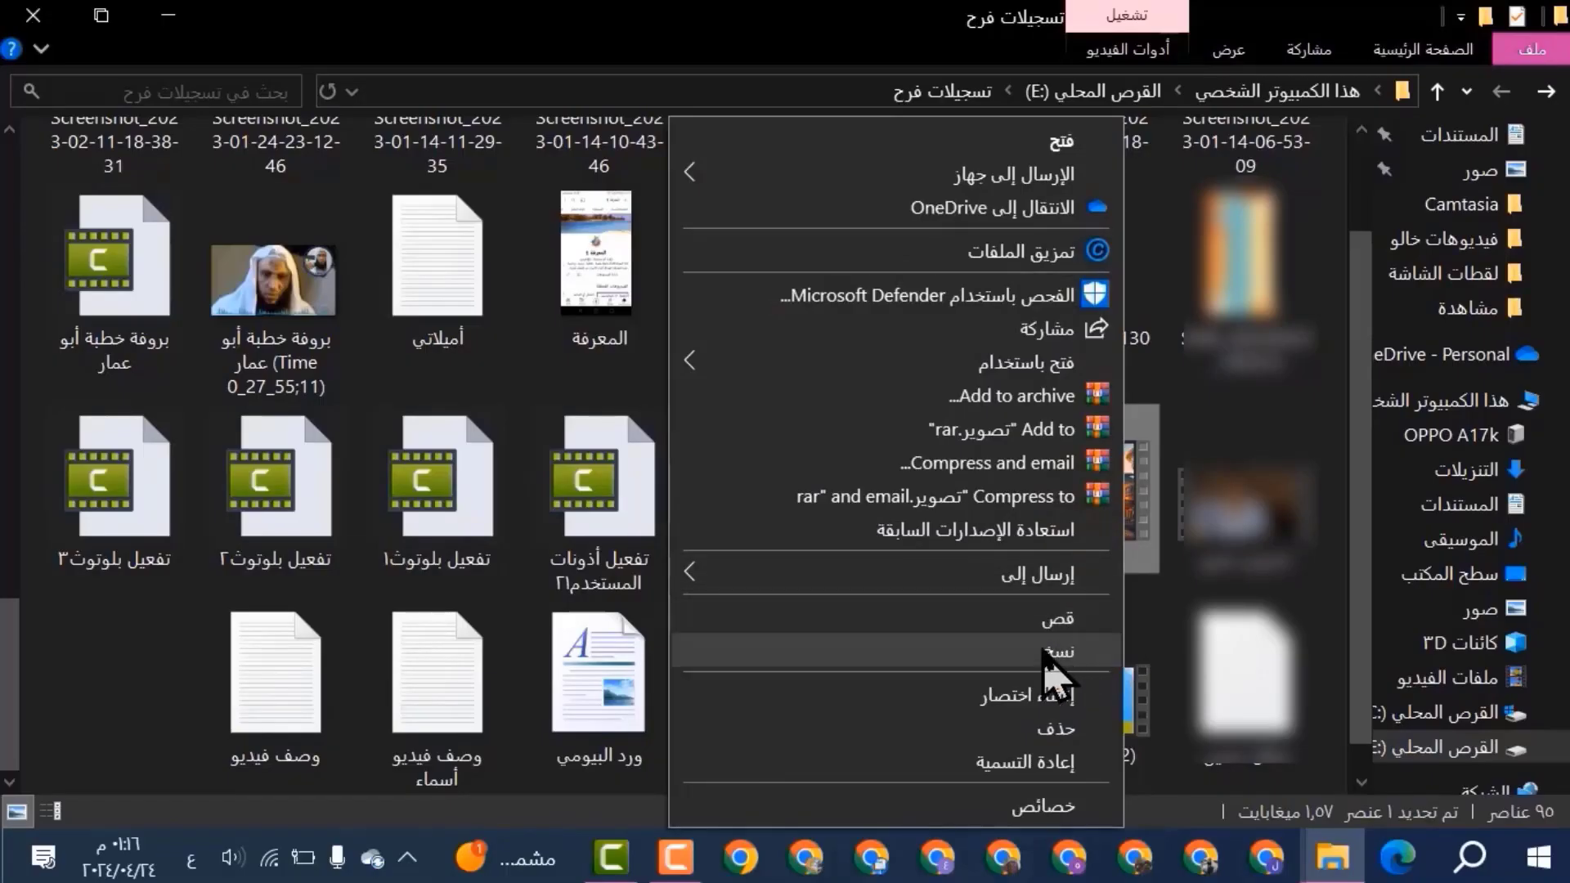
click(1050, 652)
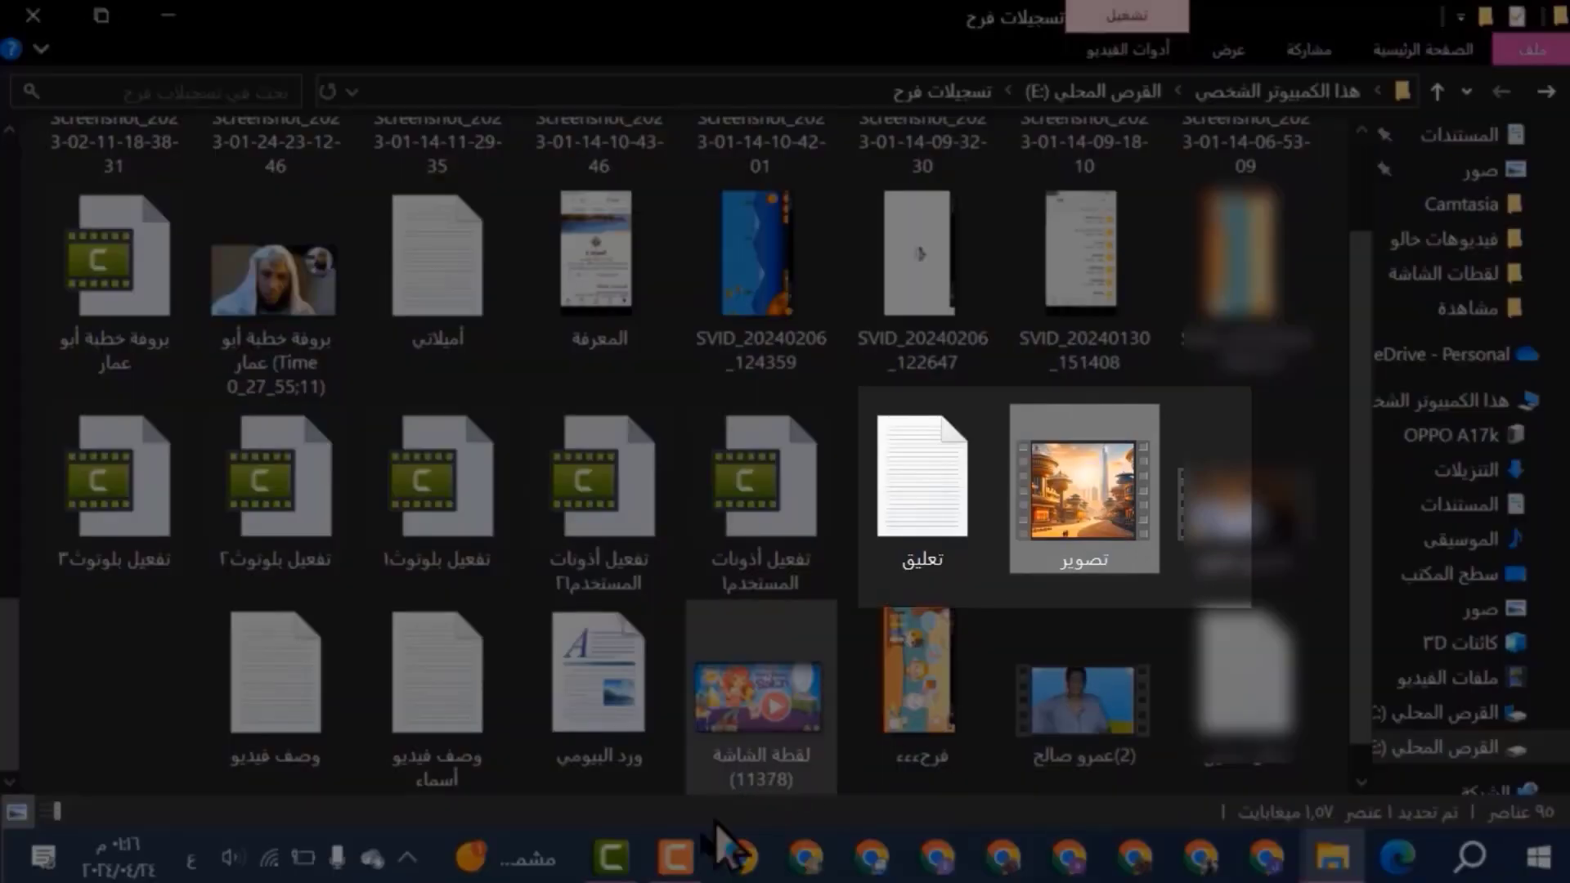
mouse_move(1340, 874)
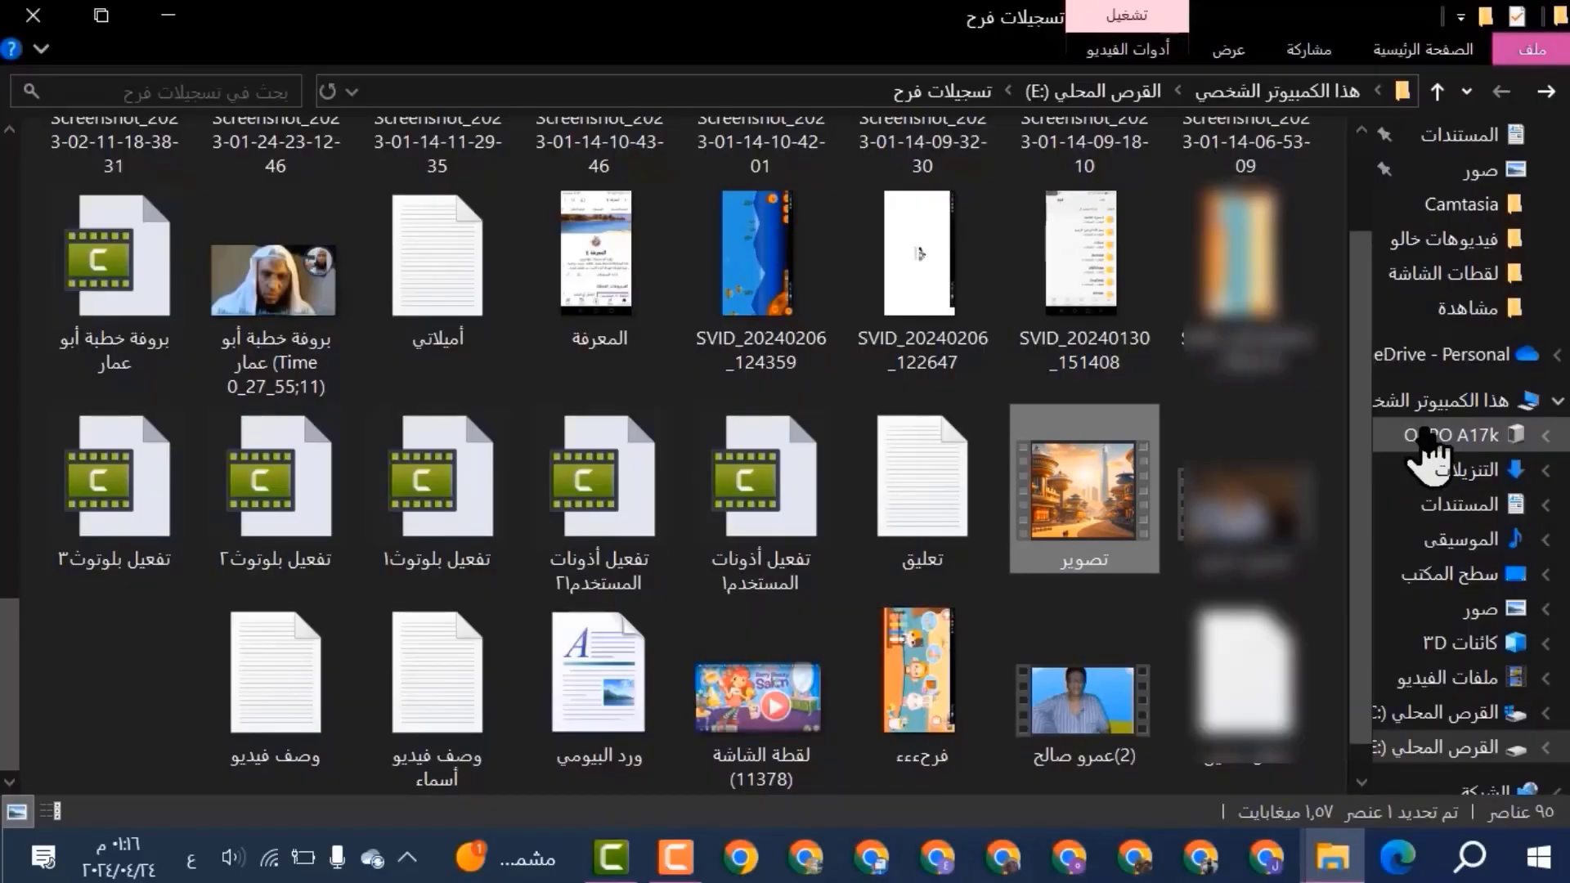
click(1444, 401)
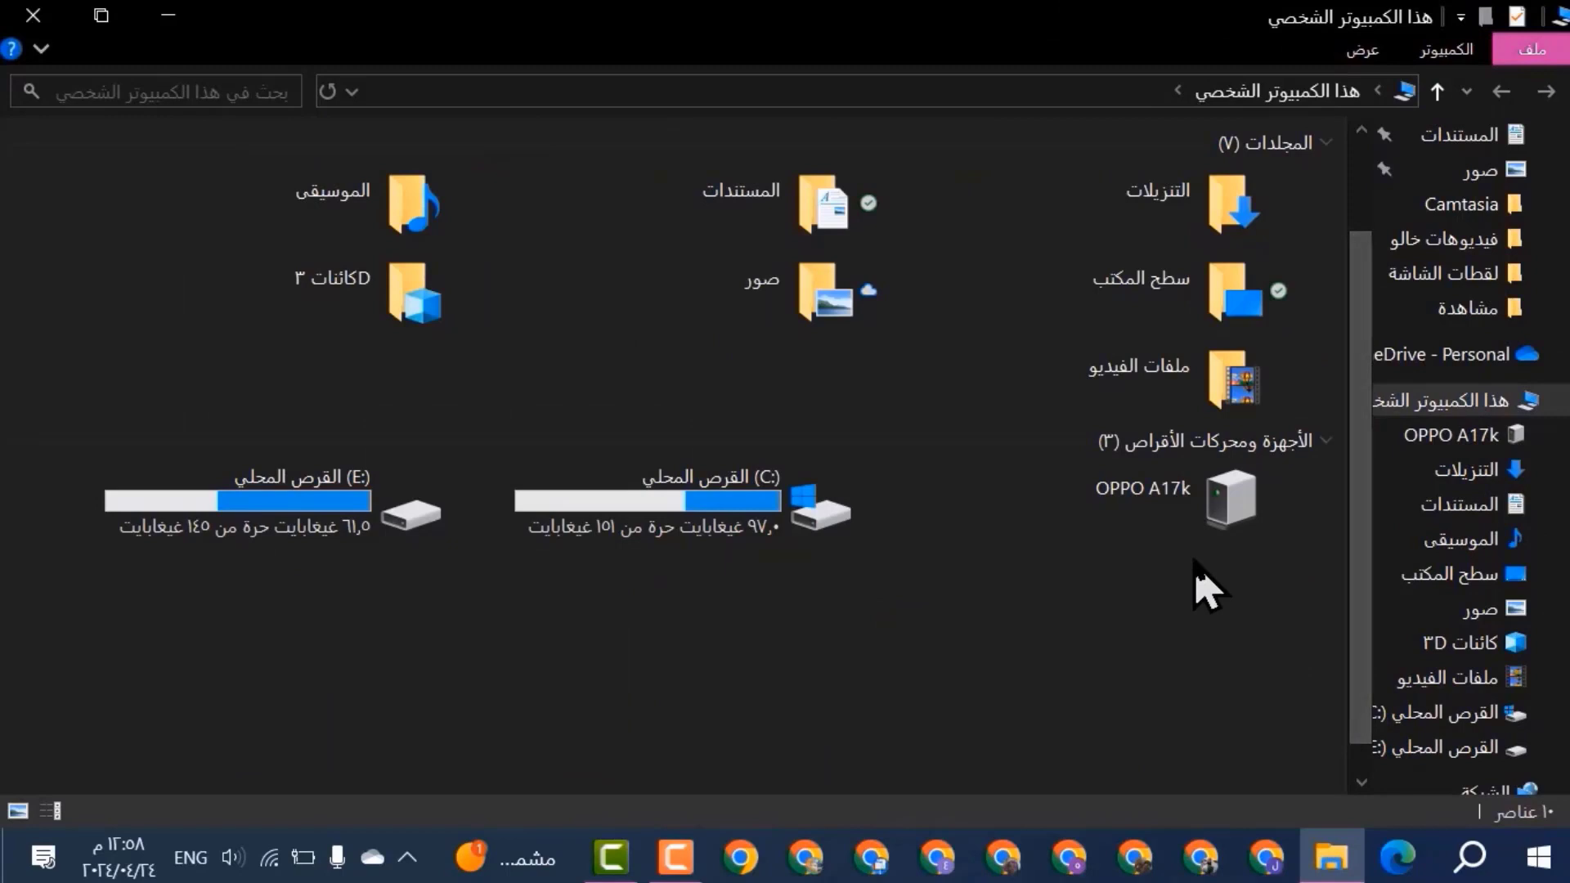
double_click(1198, 531)
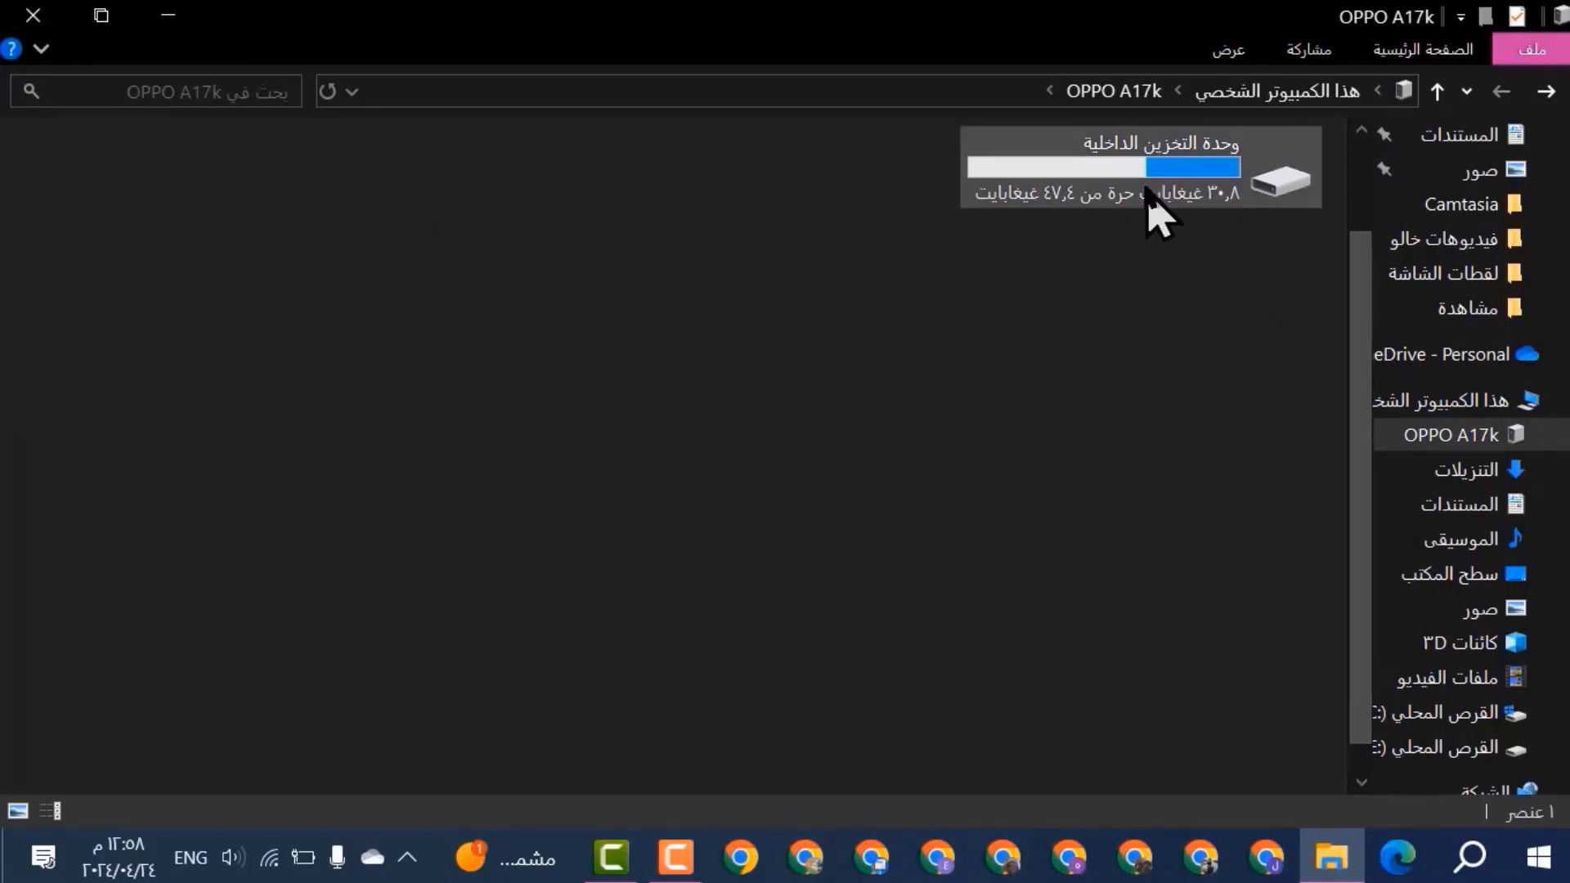
double_click(1147, 188)
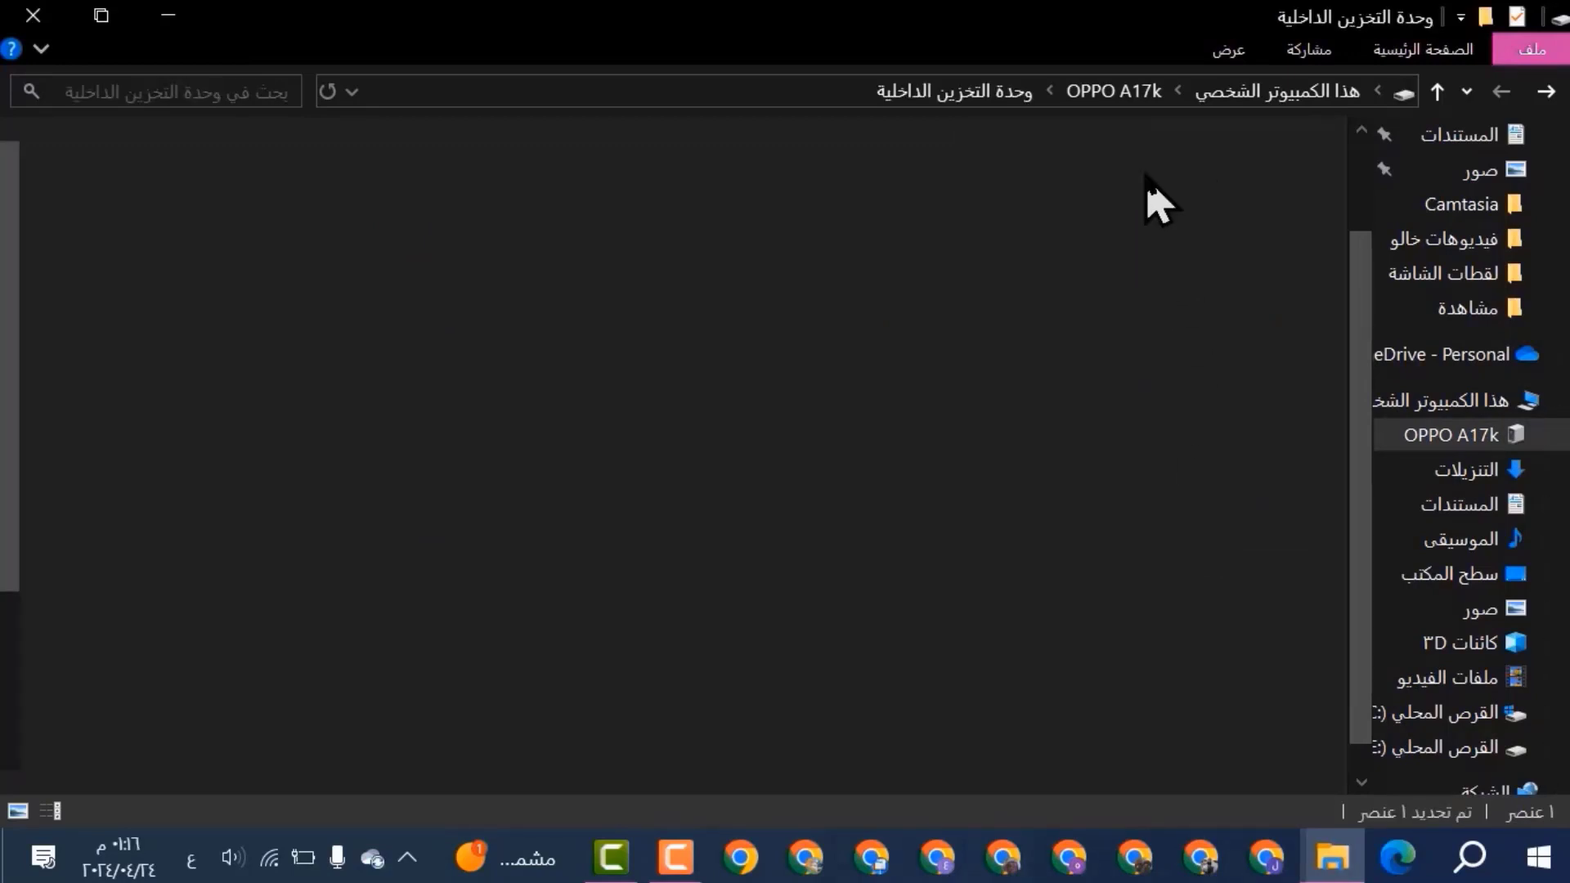
right_click(66, 257)
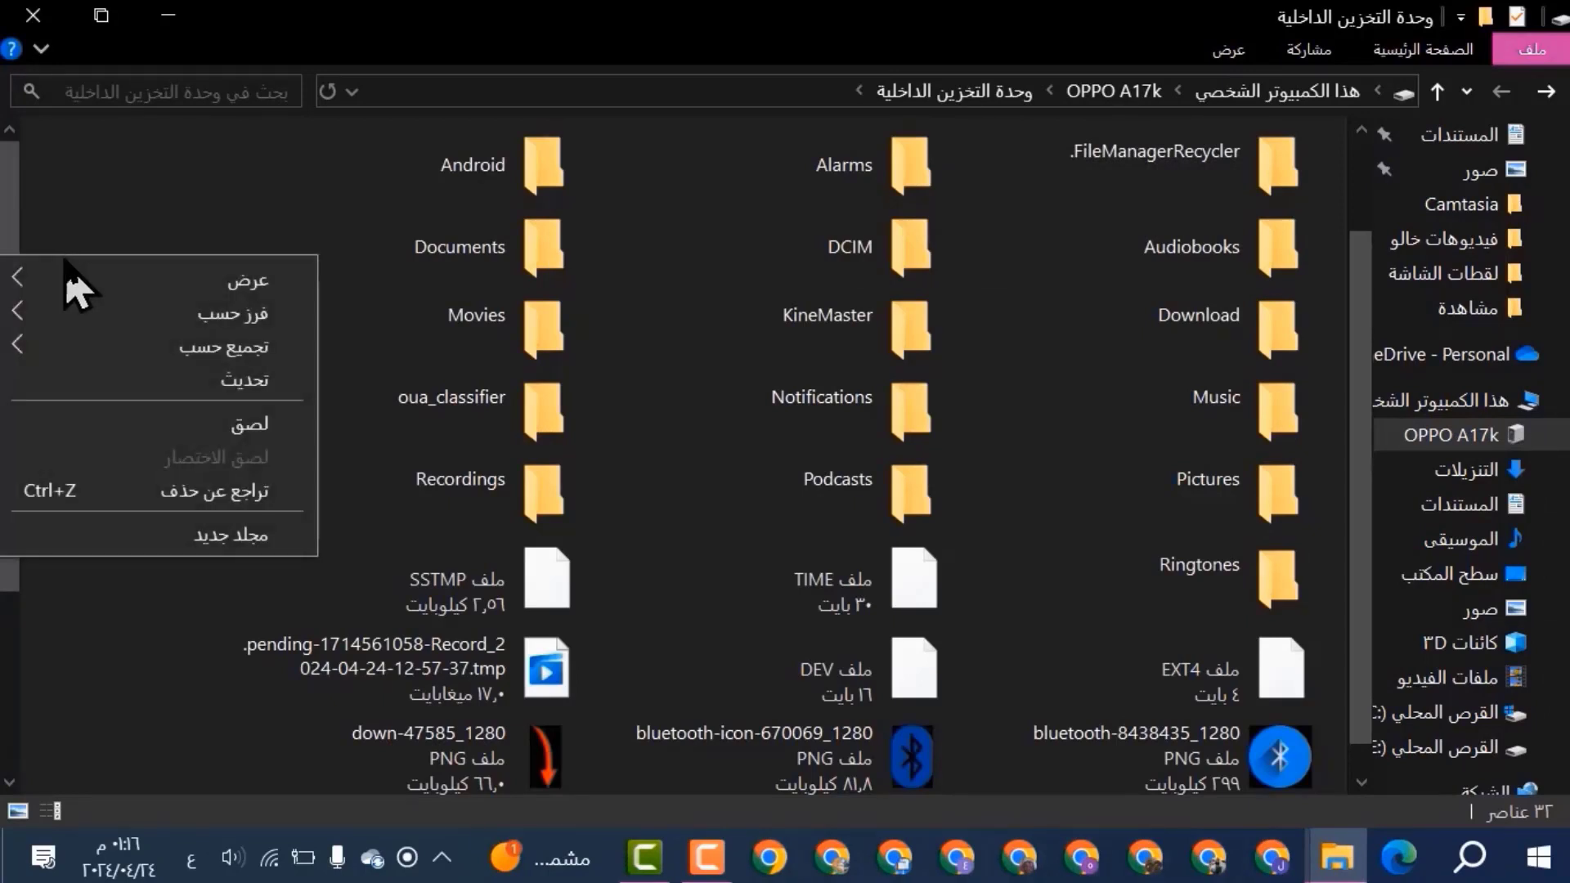
click(270, 426)
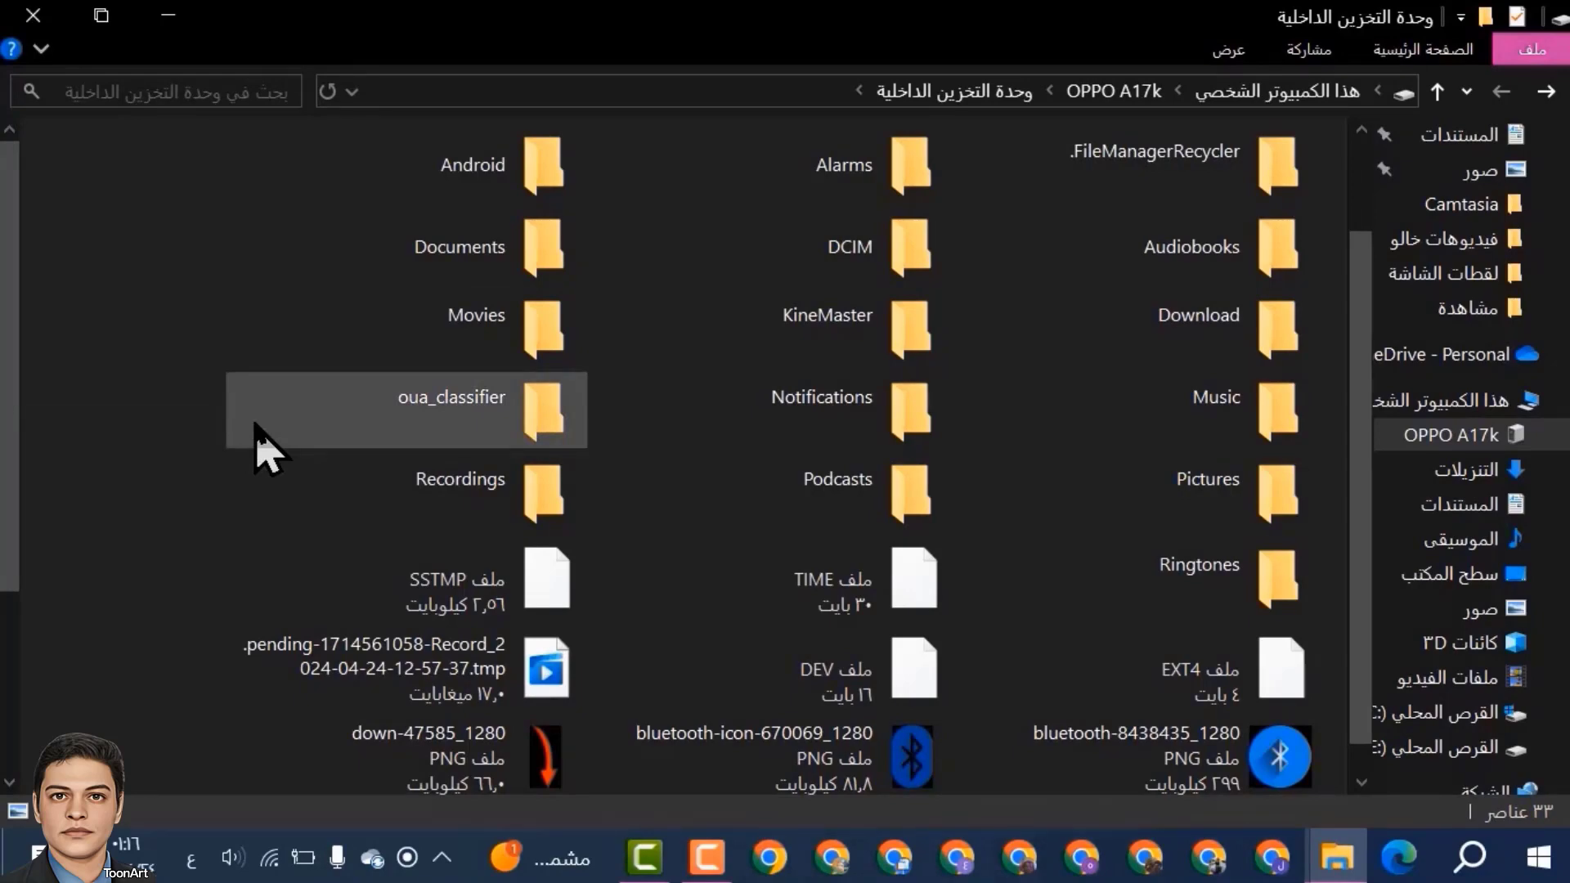
scroll(253, 589, down, 3)
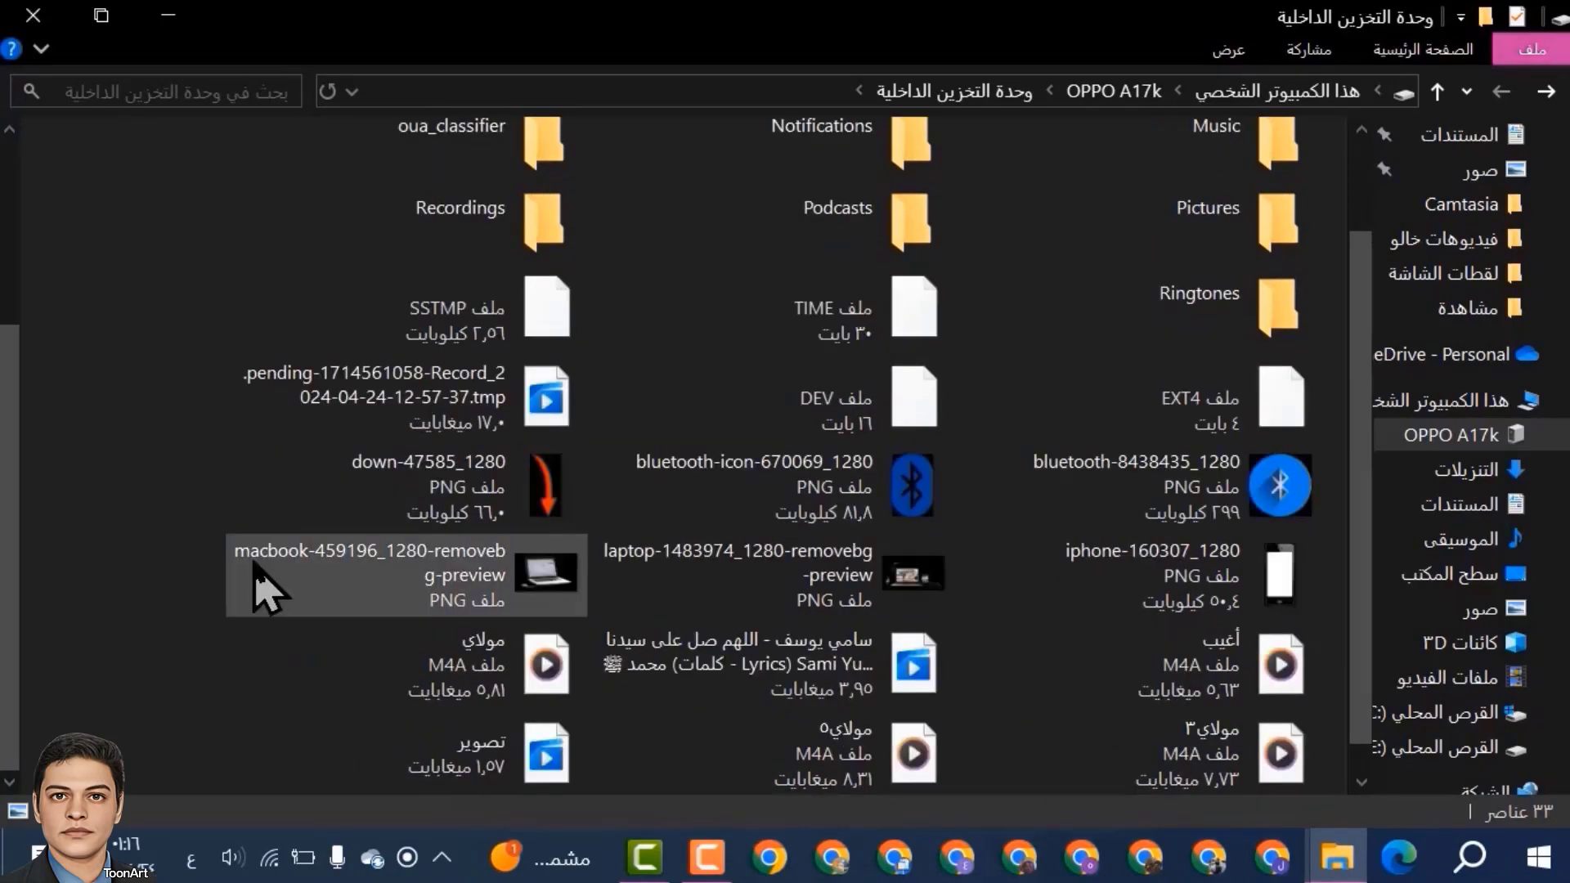